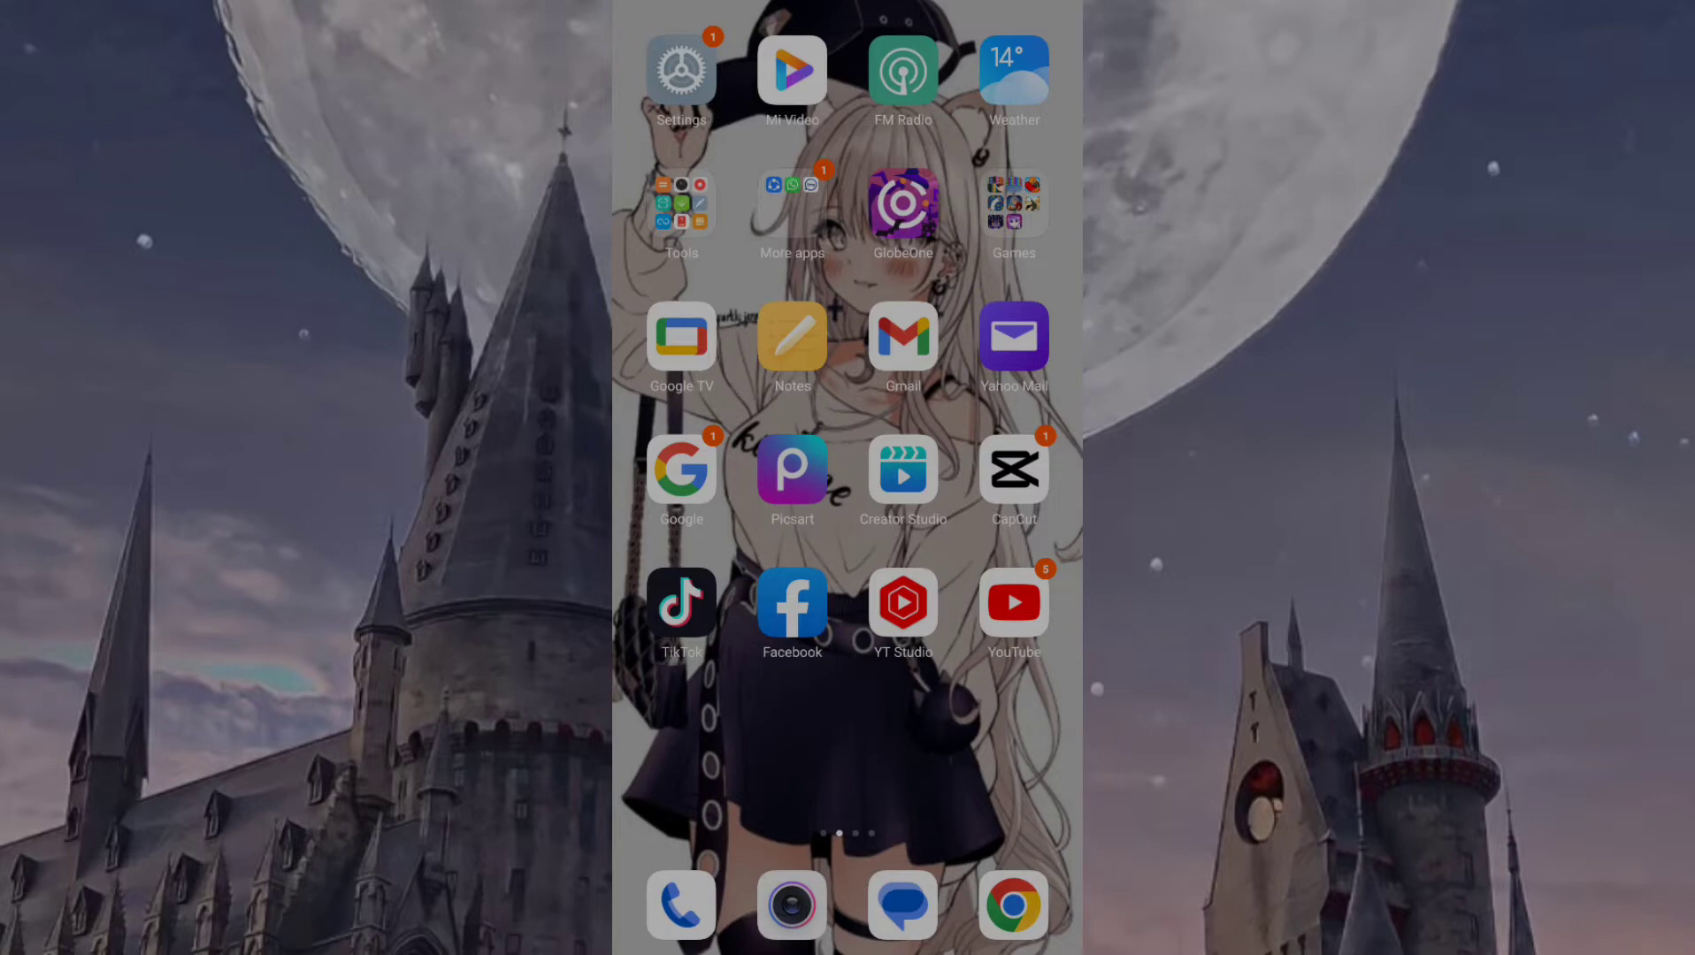
Launch Facebook and reach Settings through the main menu's Settings & privacy section
click(792, 605)
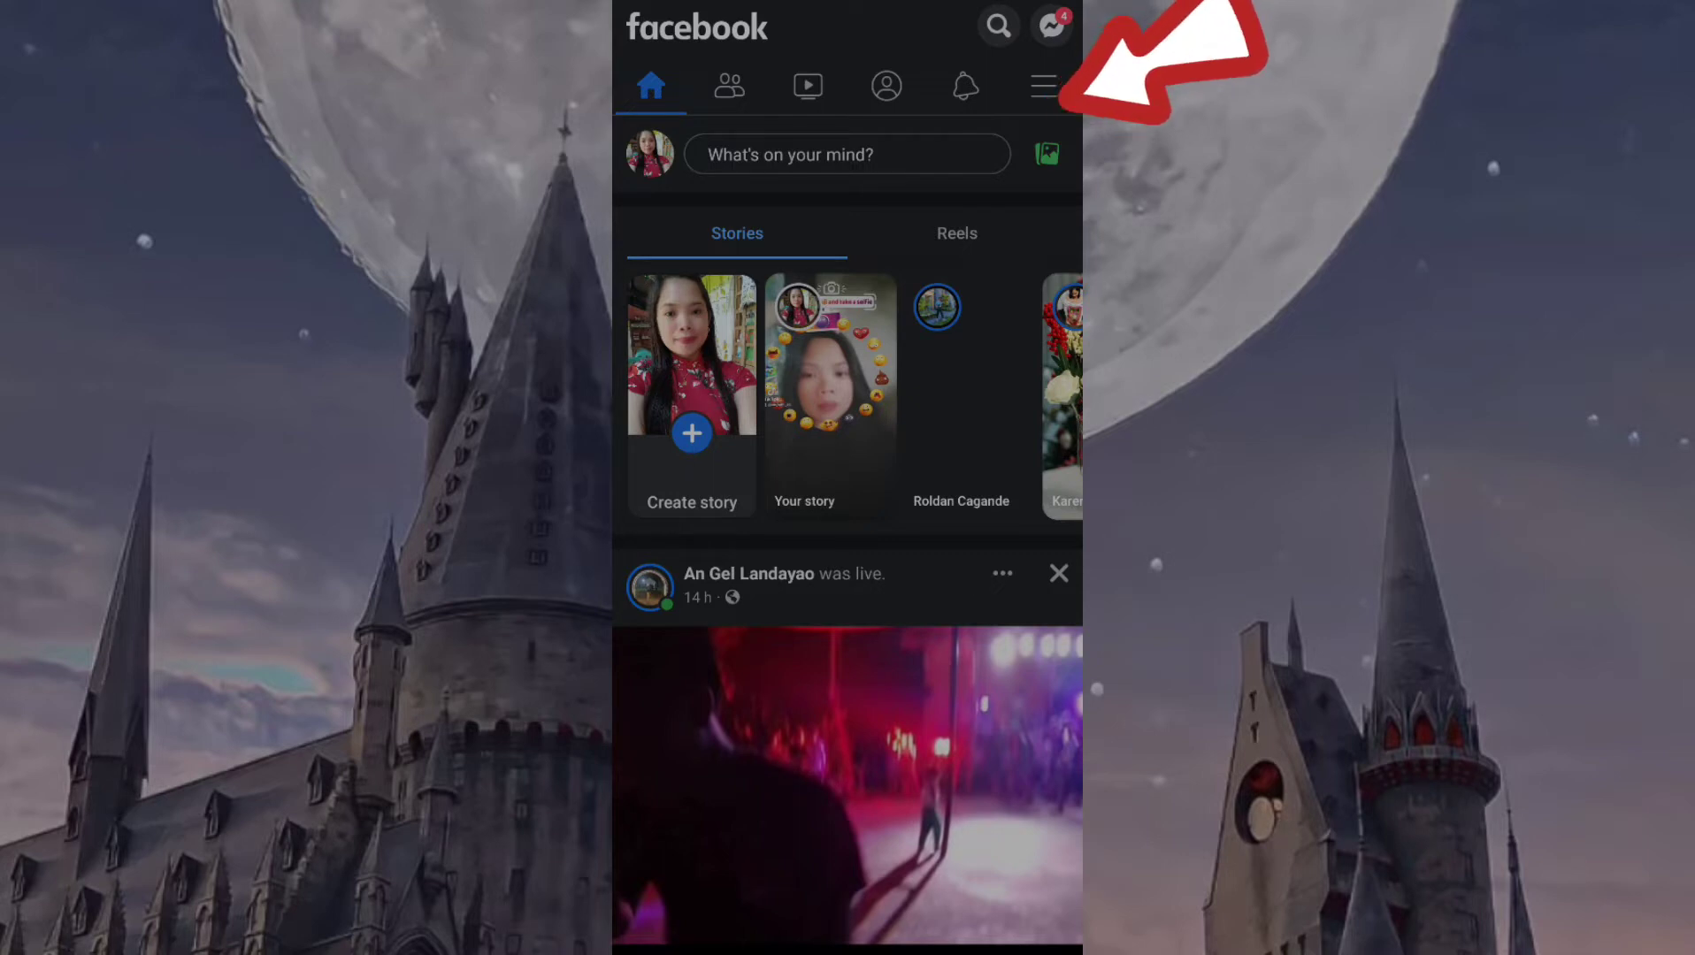
click(1044, 86)
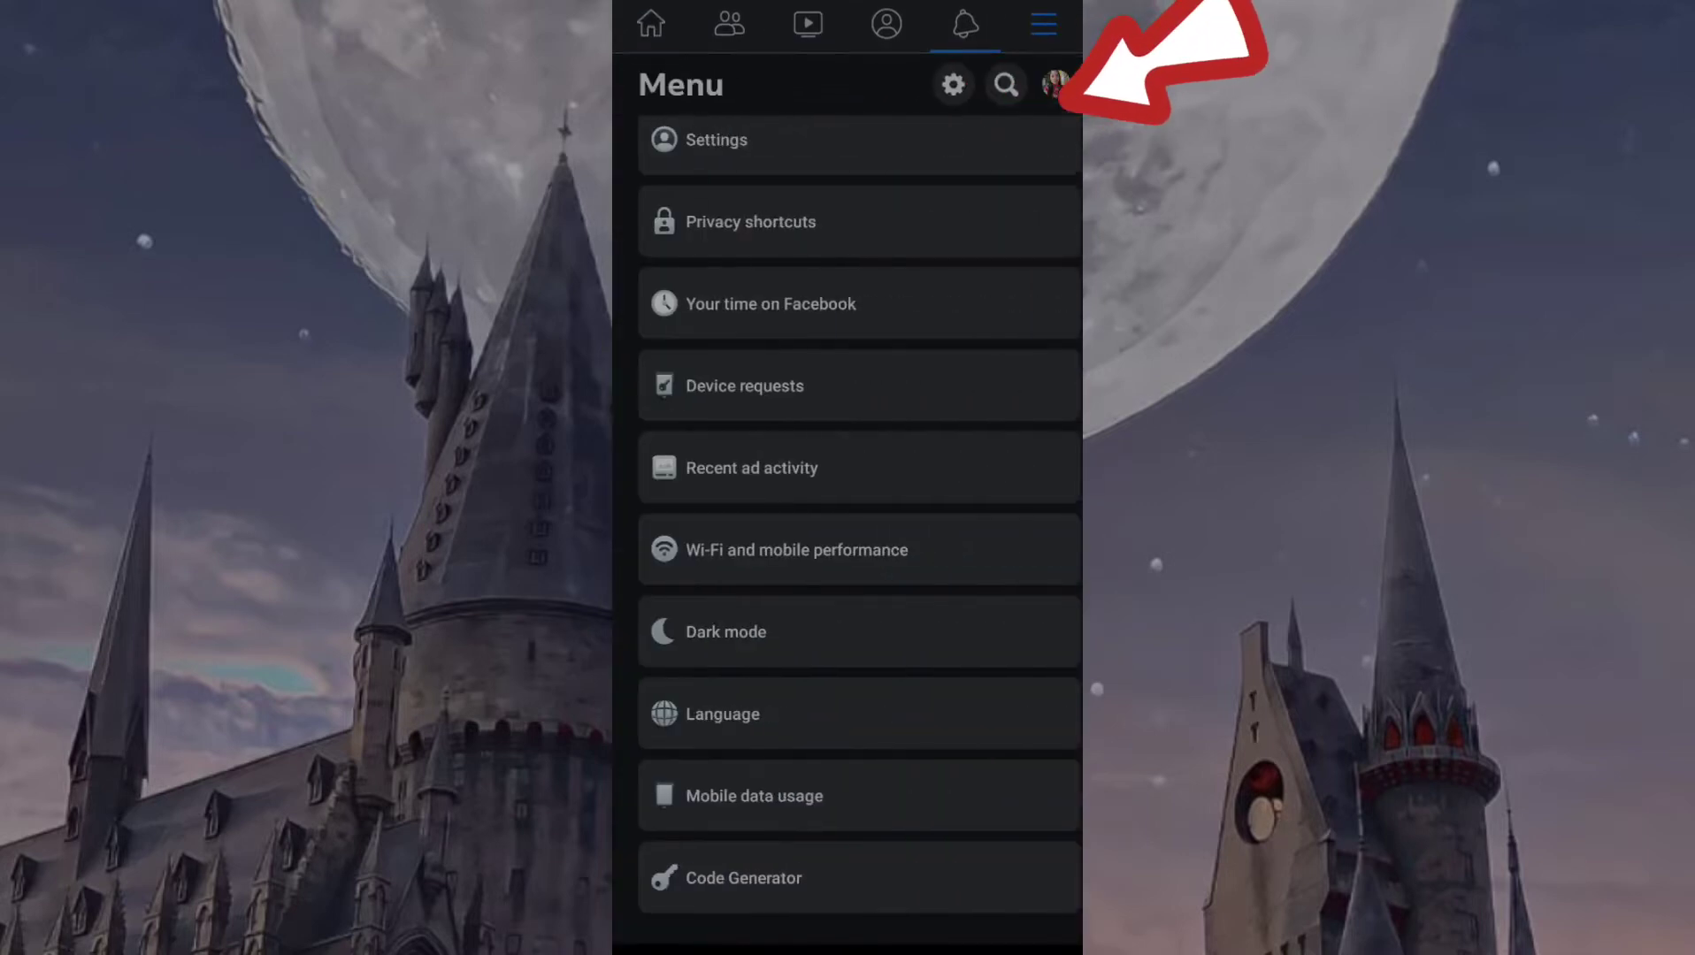
scroll(847, 529, up, 10)
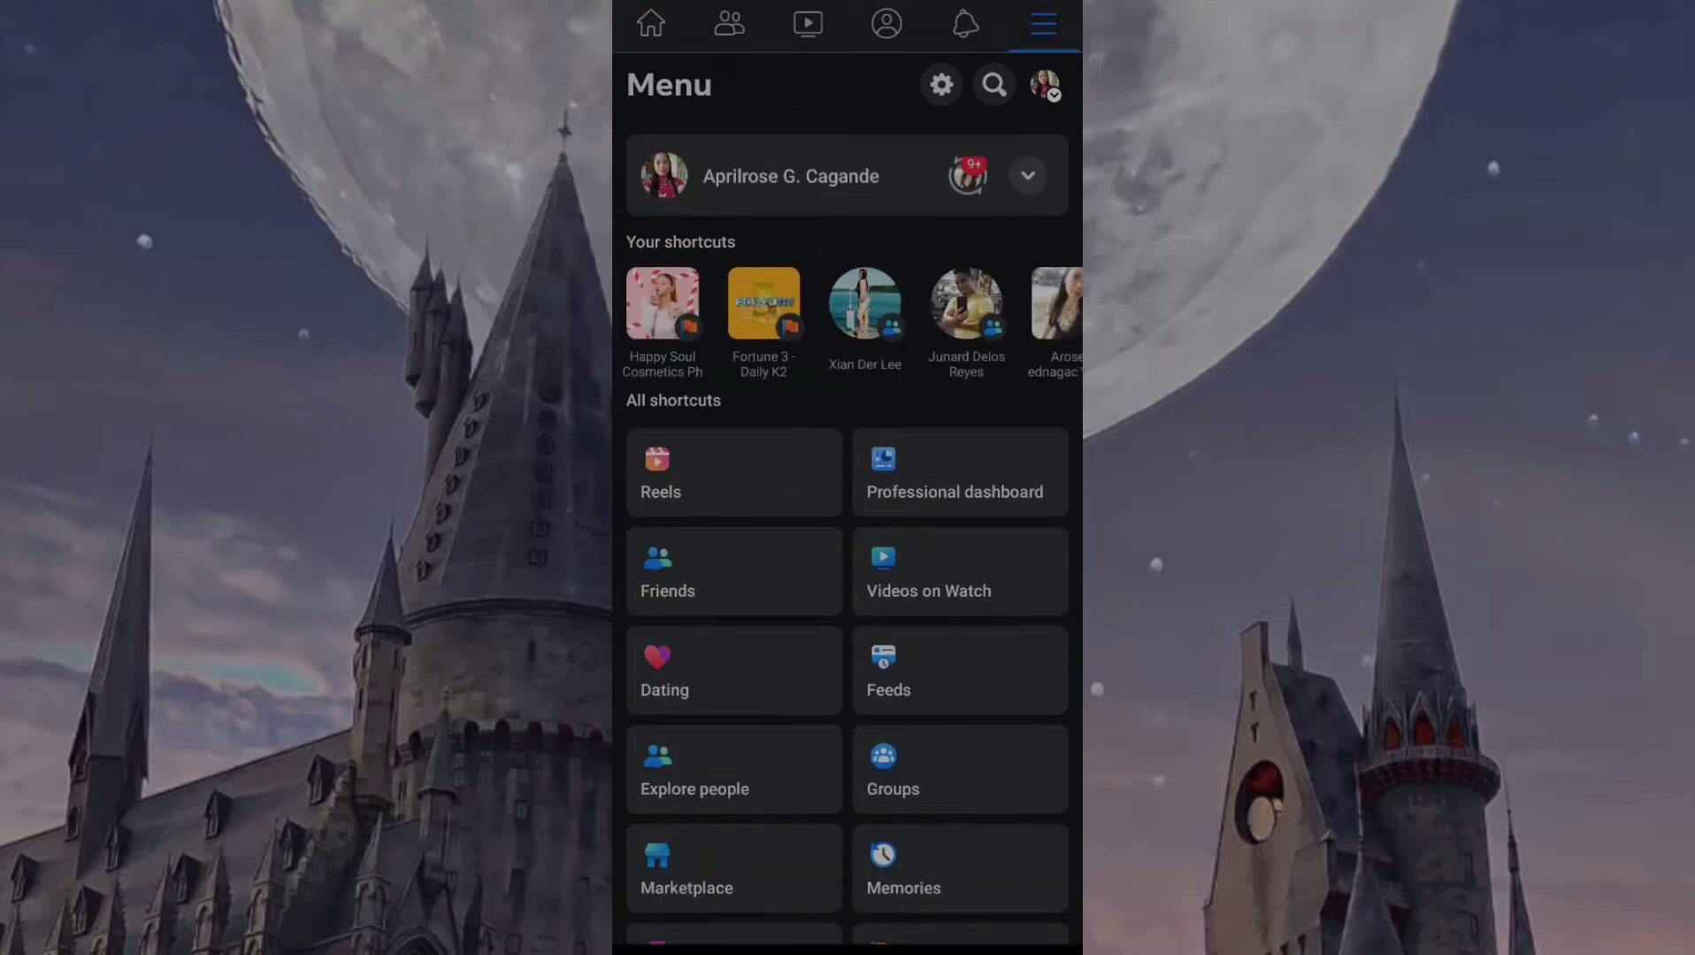
scroll(847, 529, down, 10)
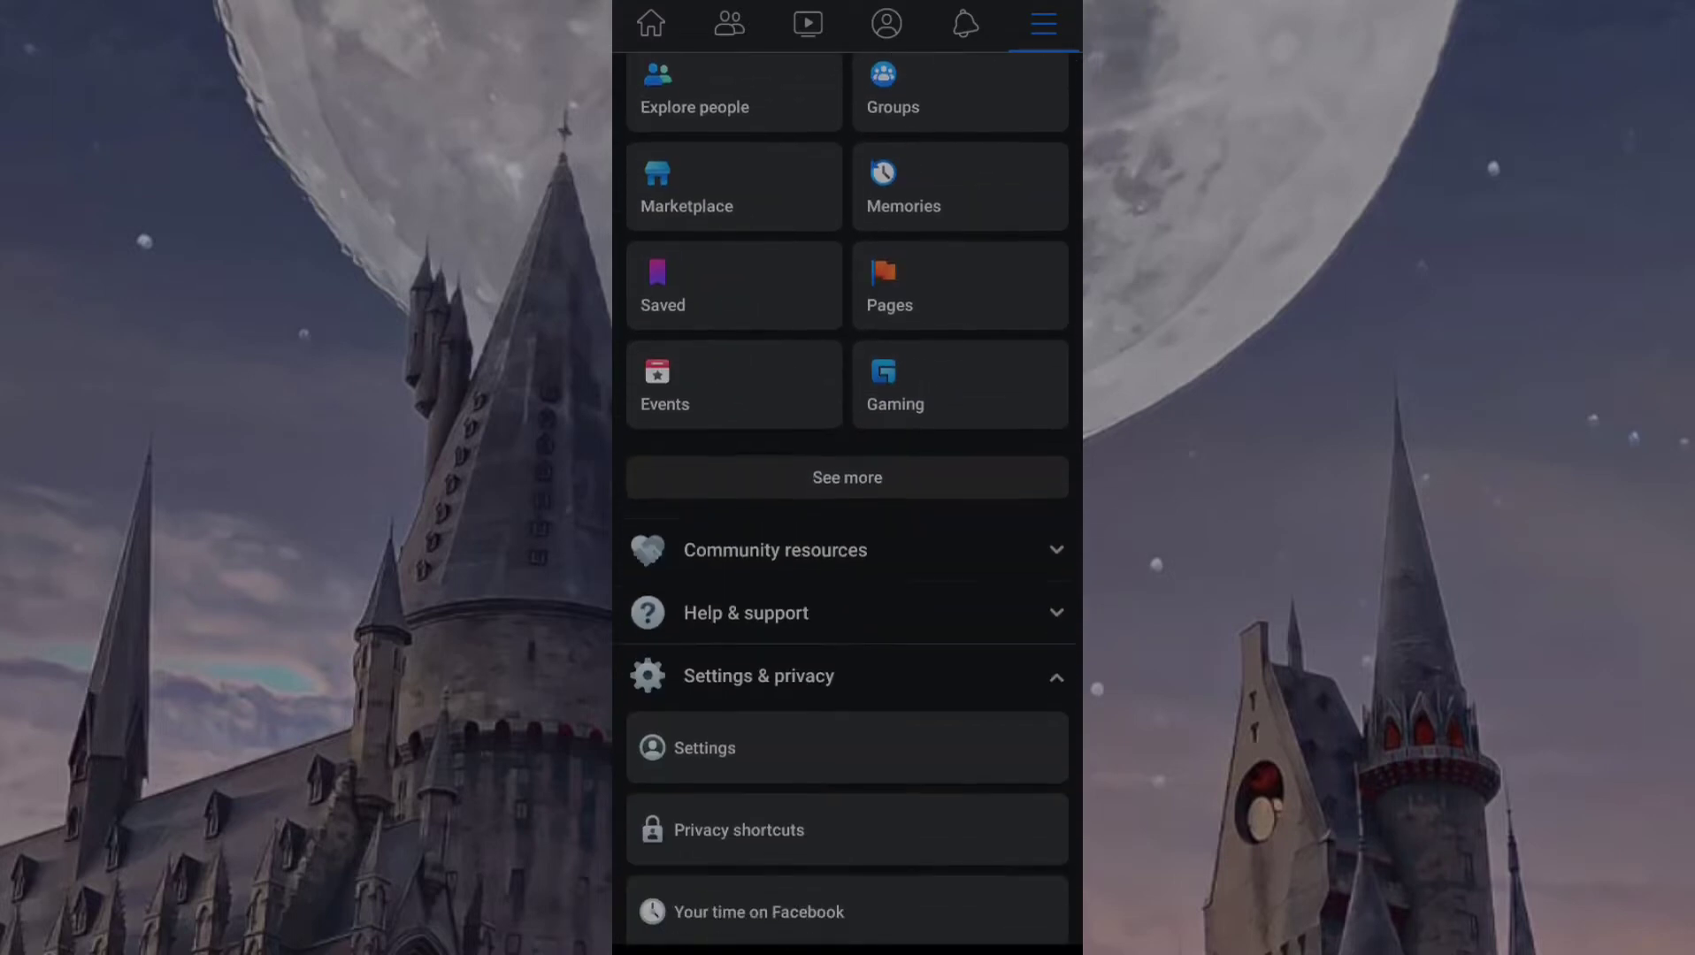
scroll(847, 529, down, 6)
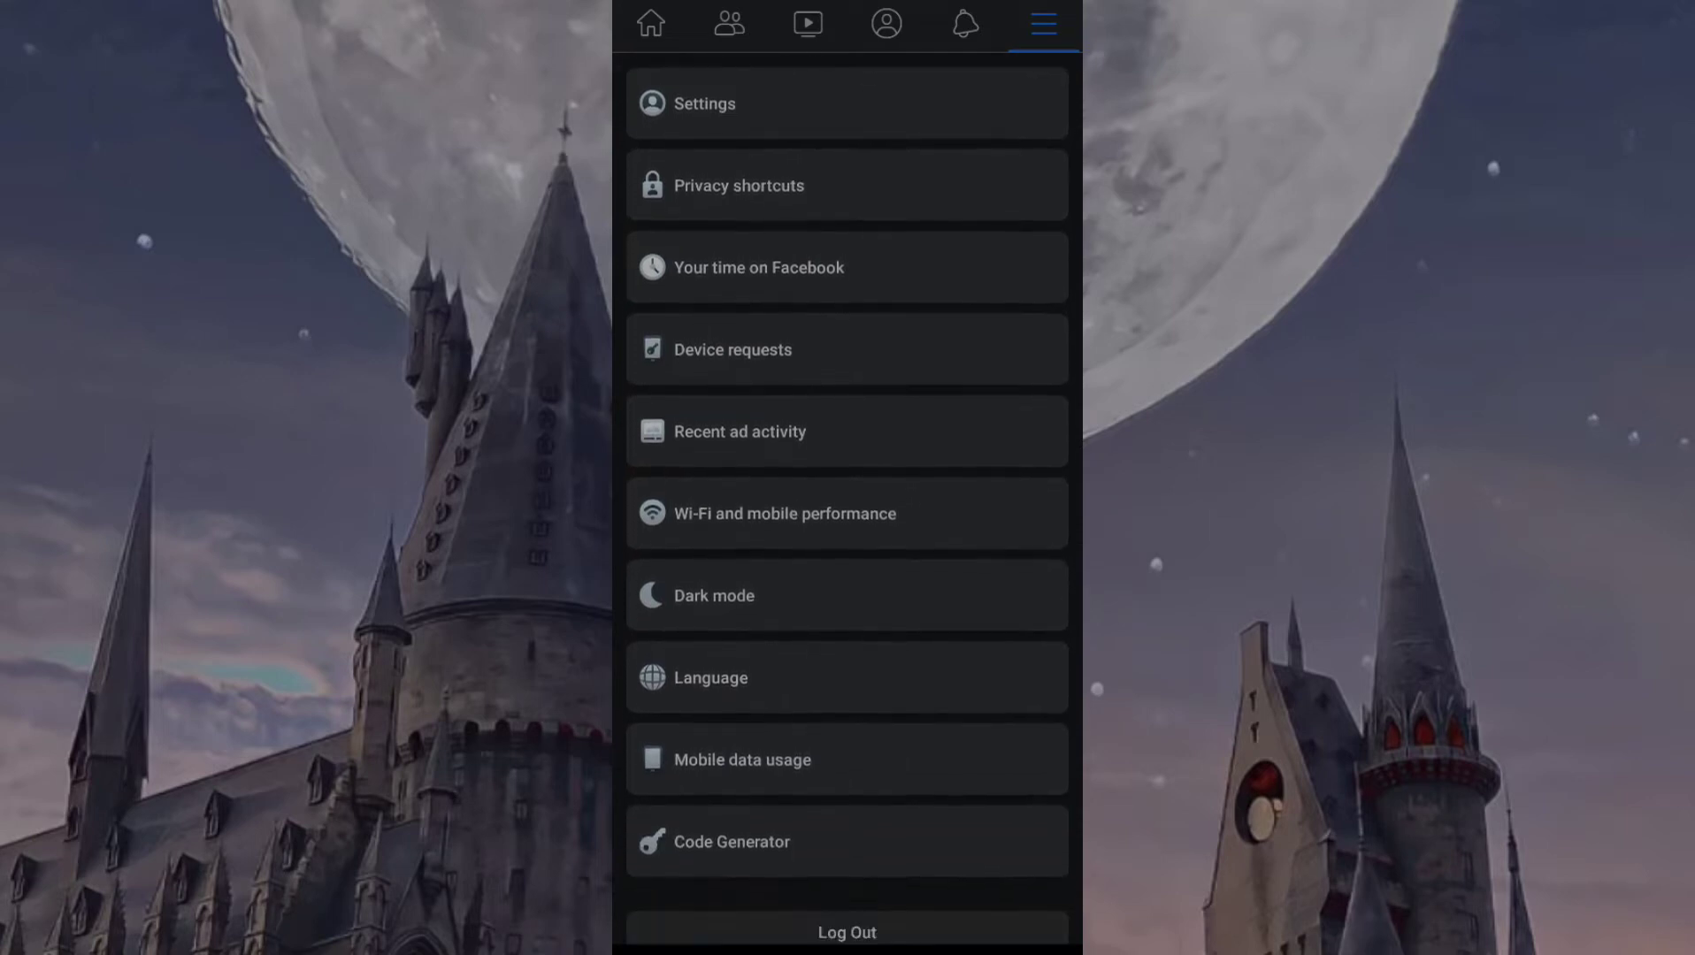
scroll(847, 529, up, 3)
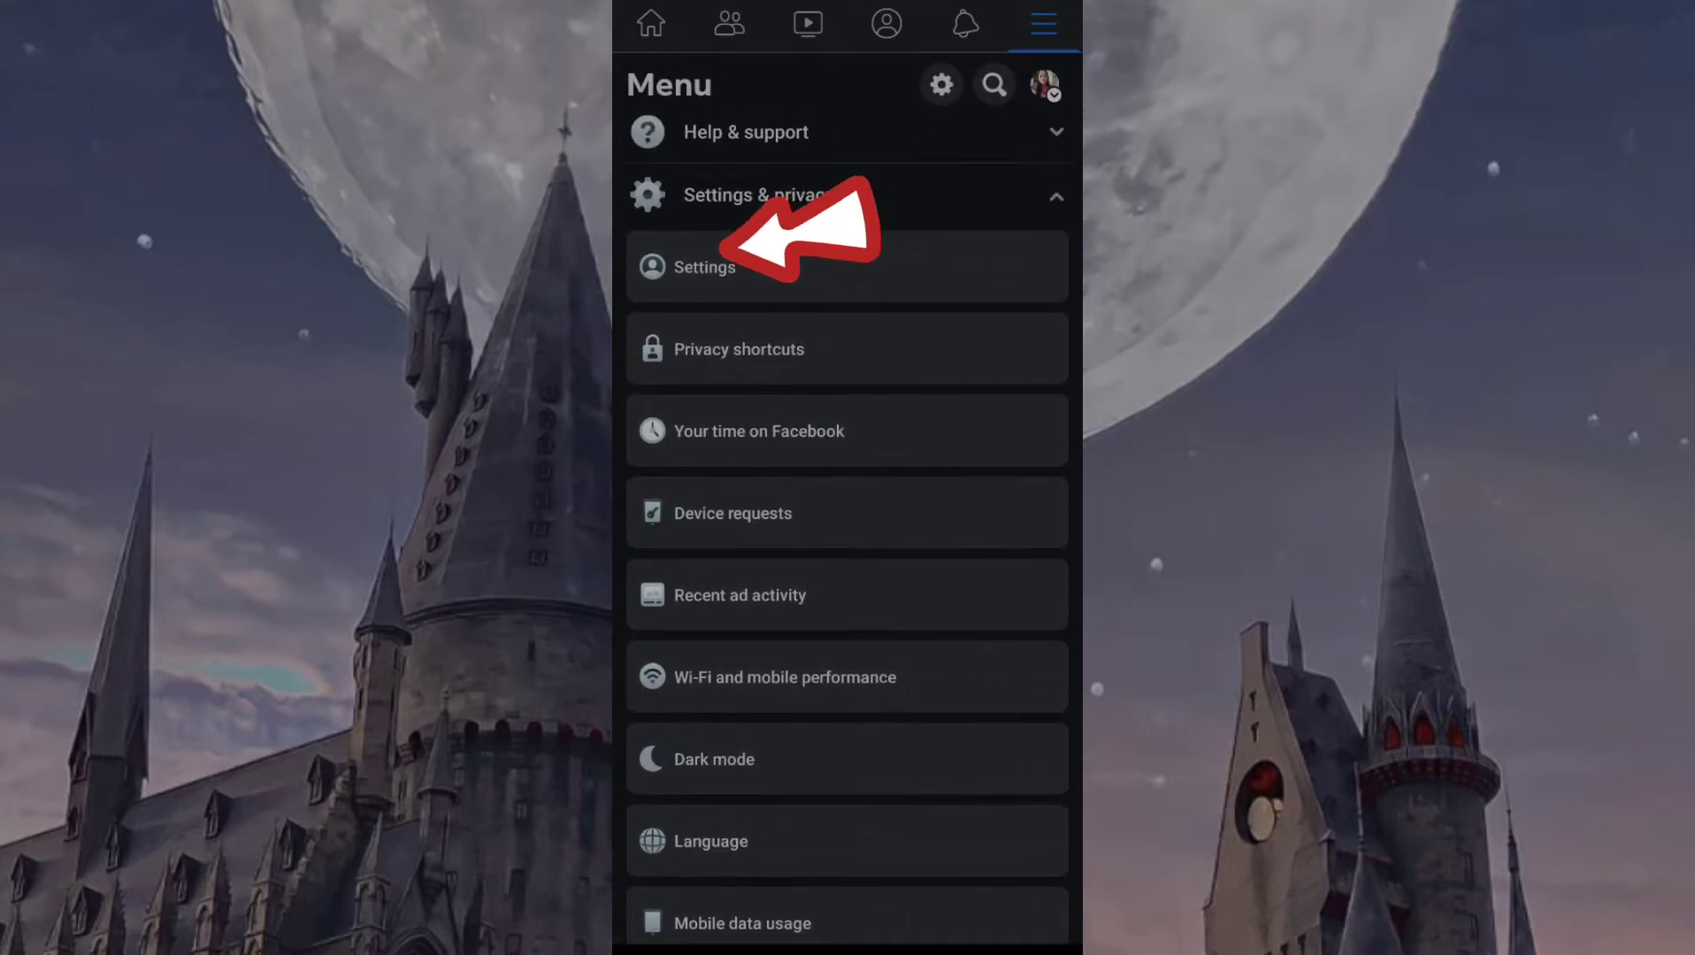
click(704, 266)
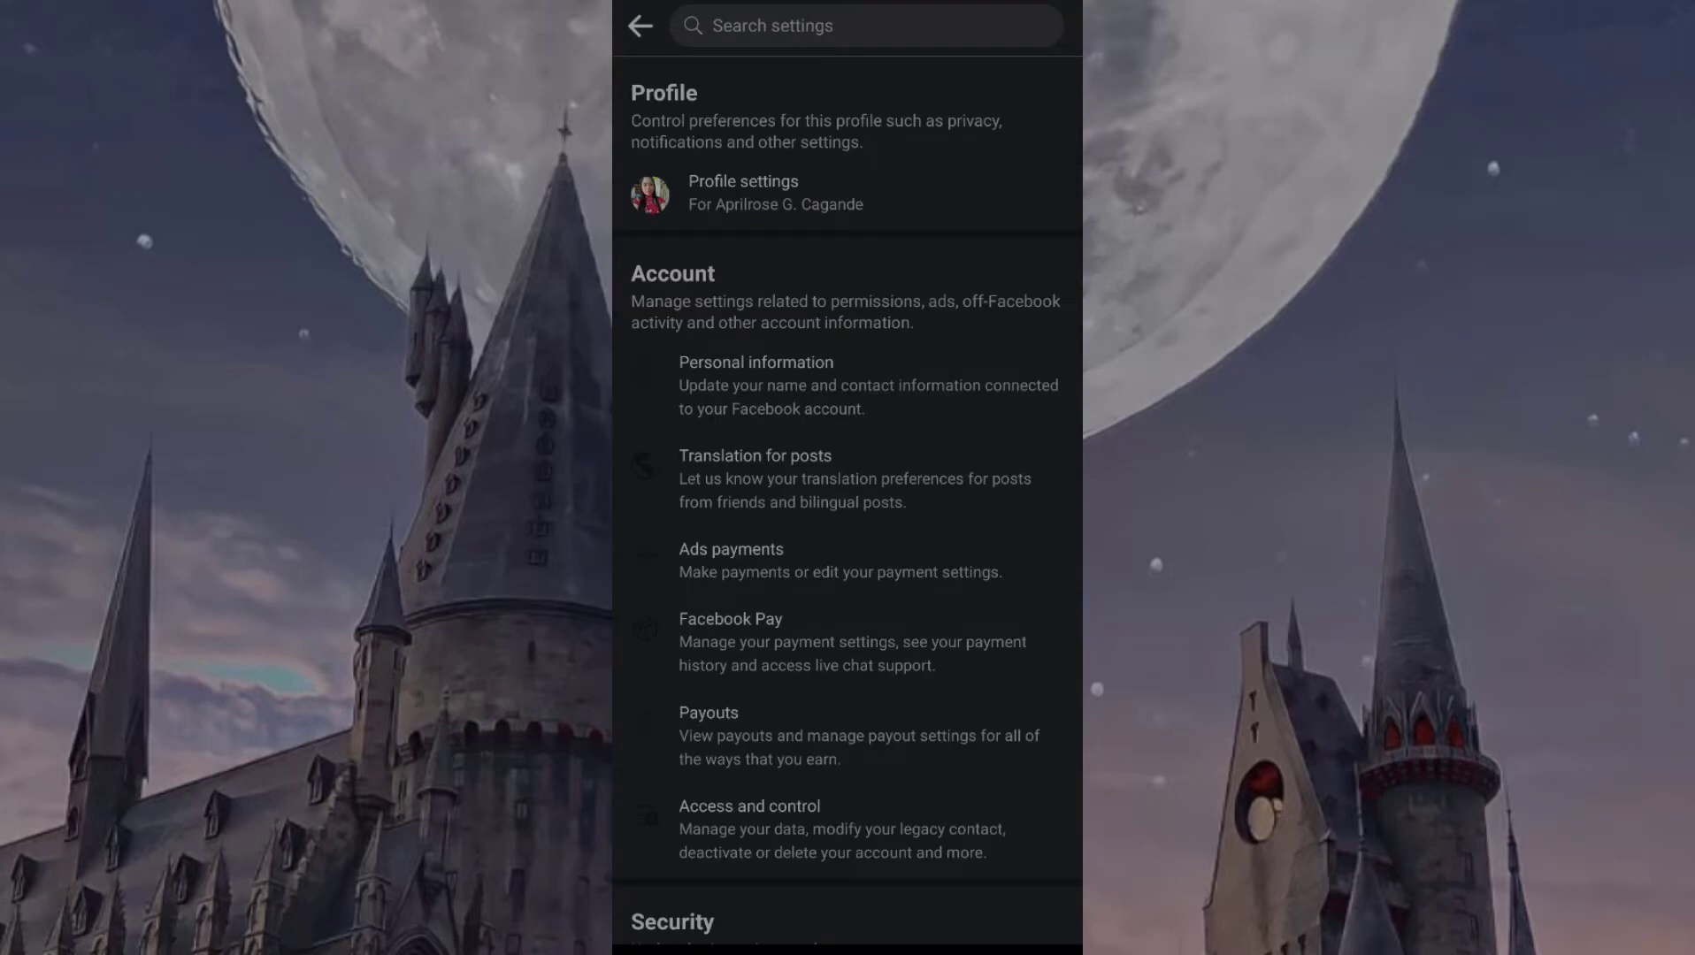
Go from Personal information into Manage contact info to add a phone number
click(756, 384)
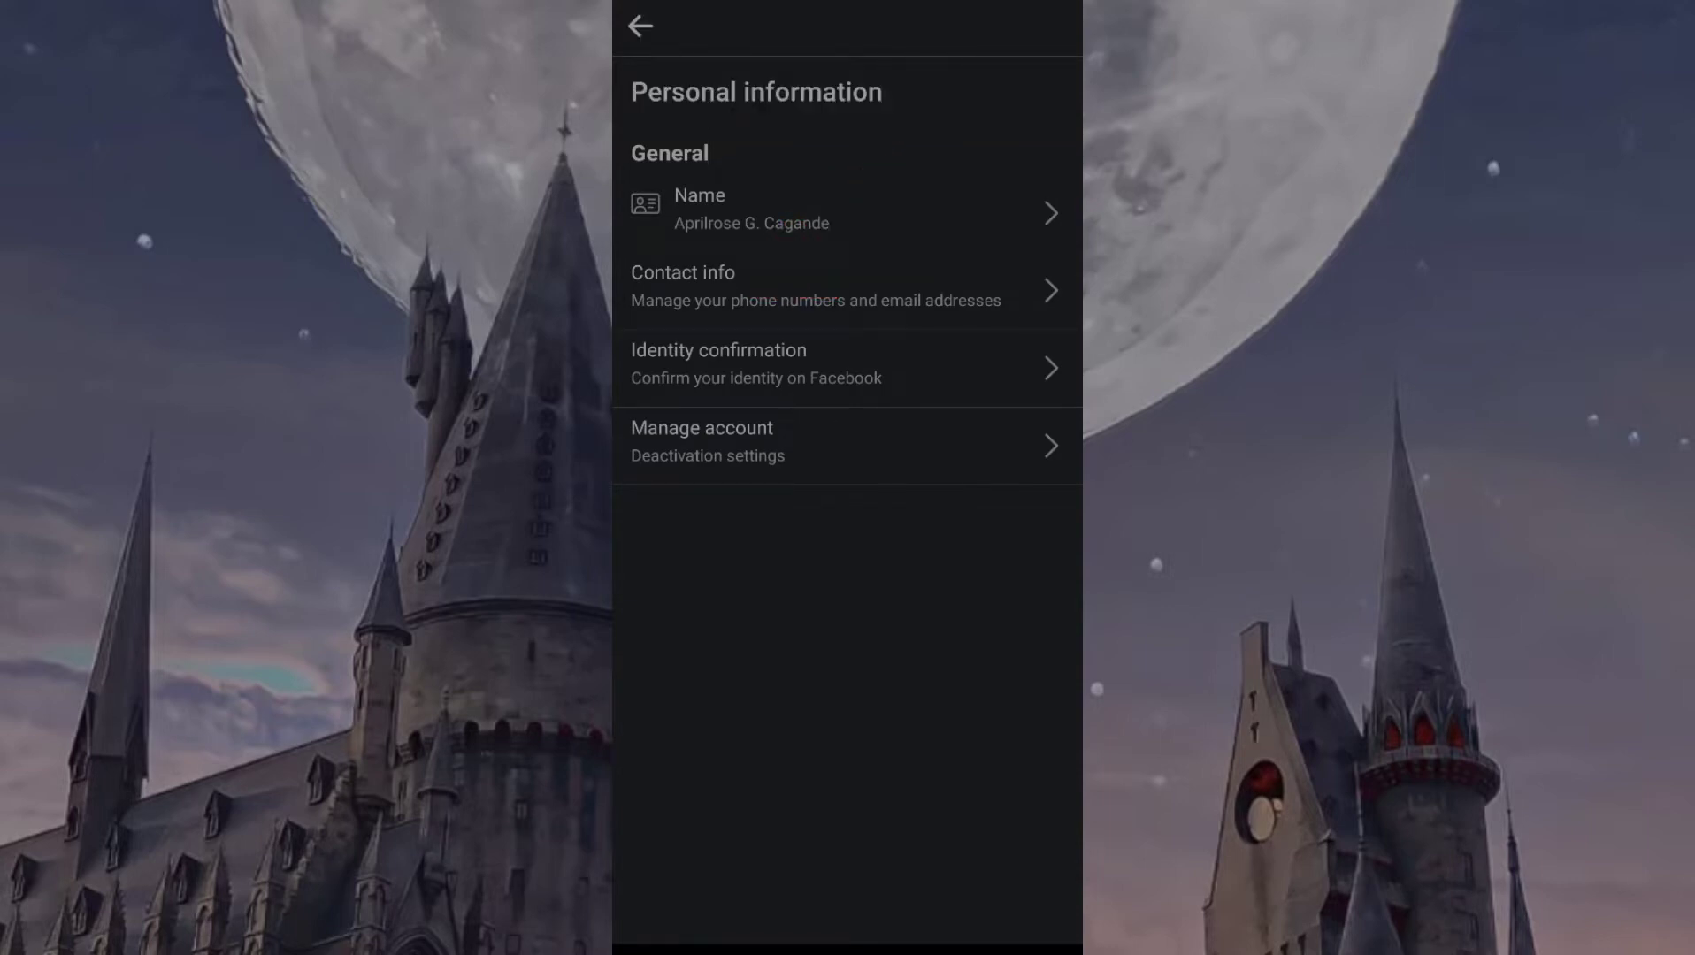
click(847, 287)
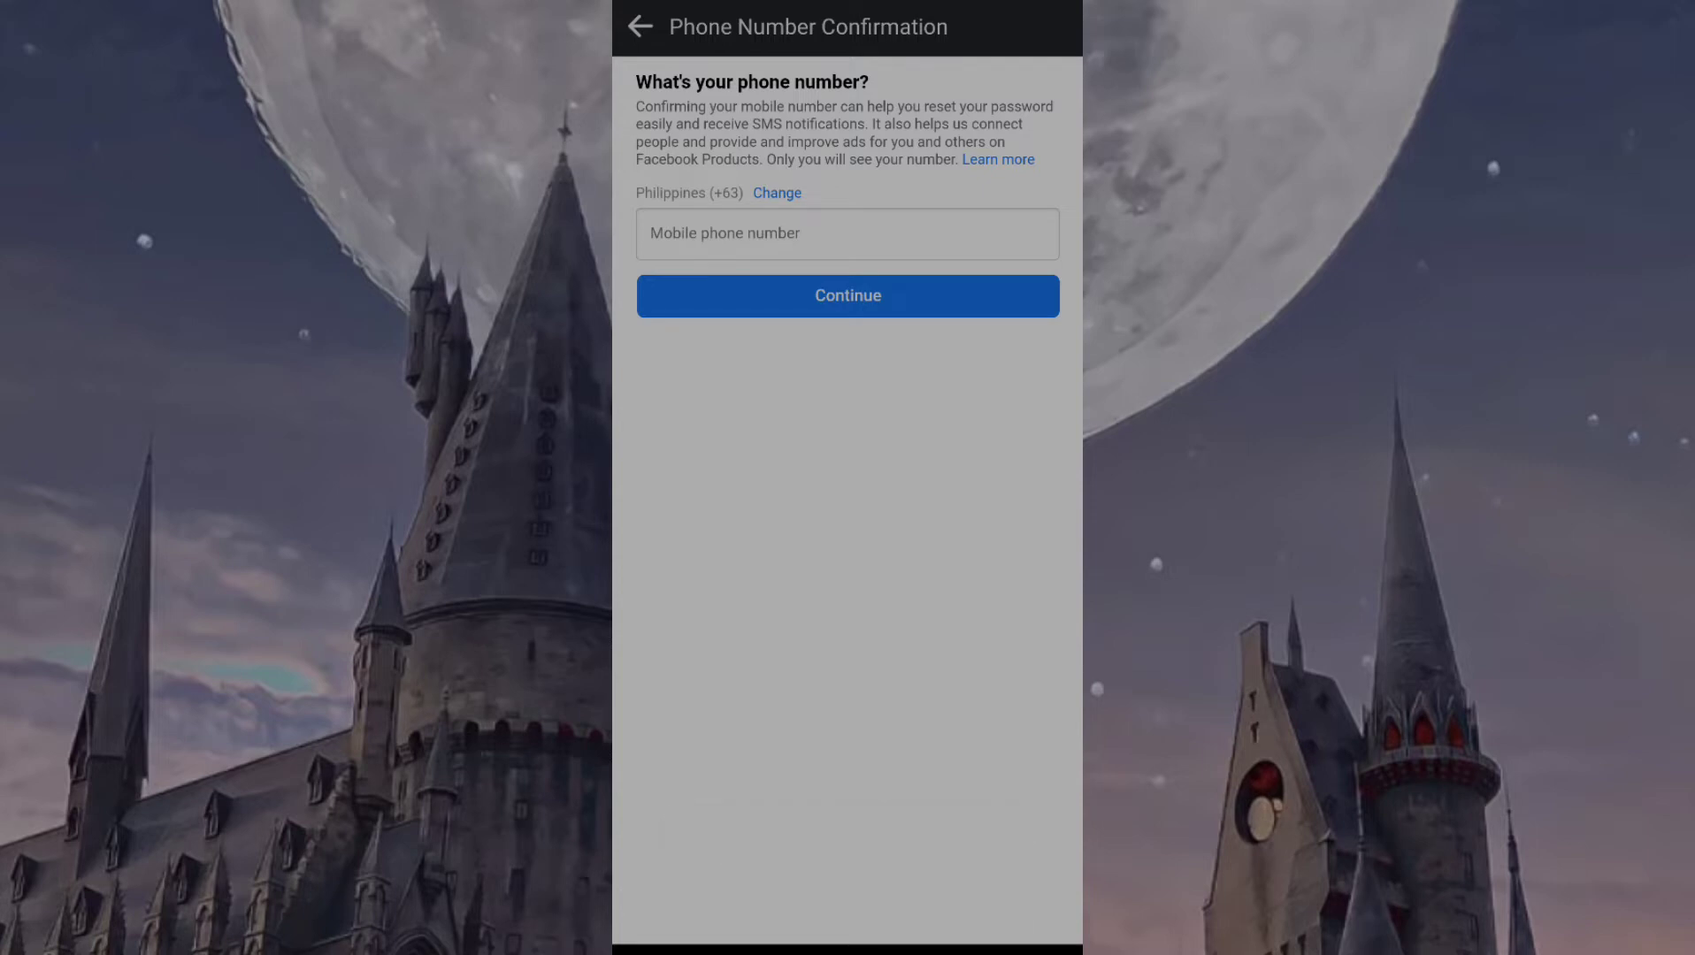
Enter the suggested Philippine mobile number with a leading 0 and submit it with Continue
click(847, 233)
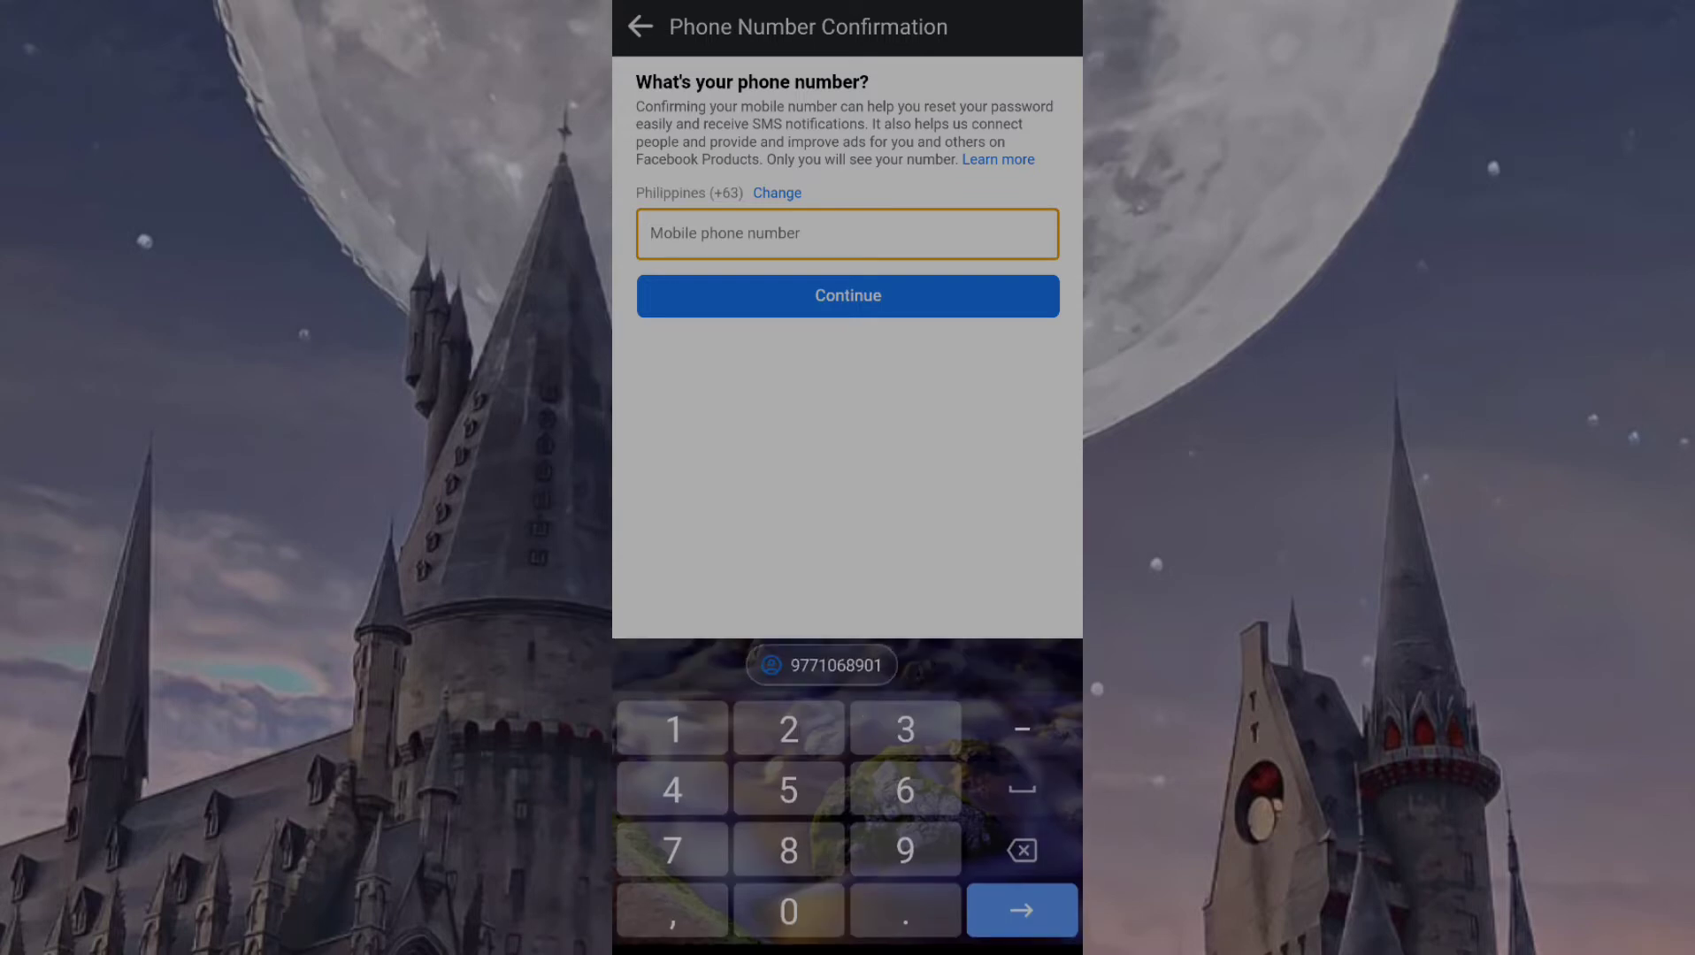
click(821, 664)
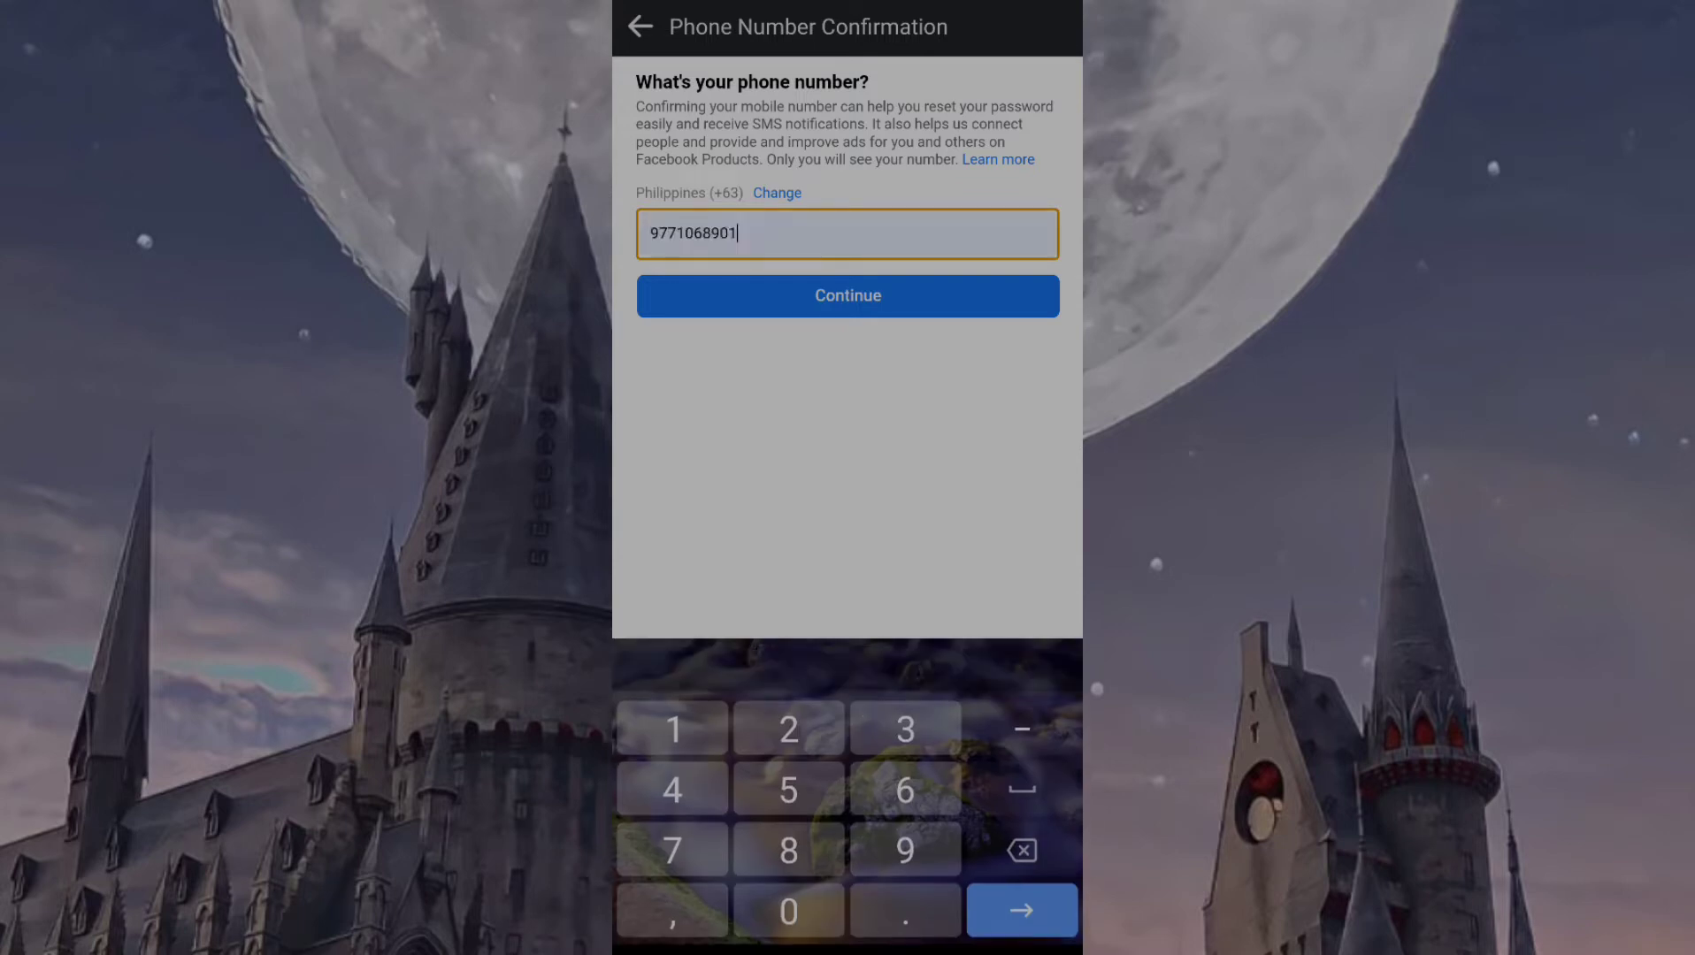
click(645, 232)
click(788, 912)
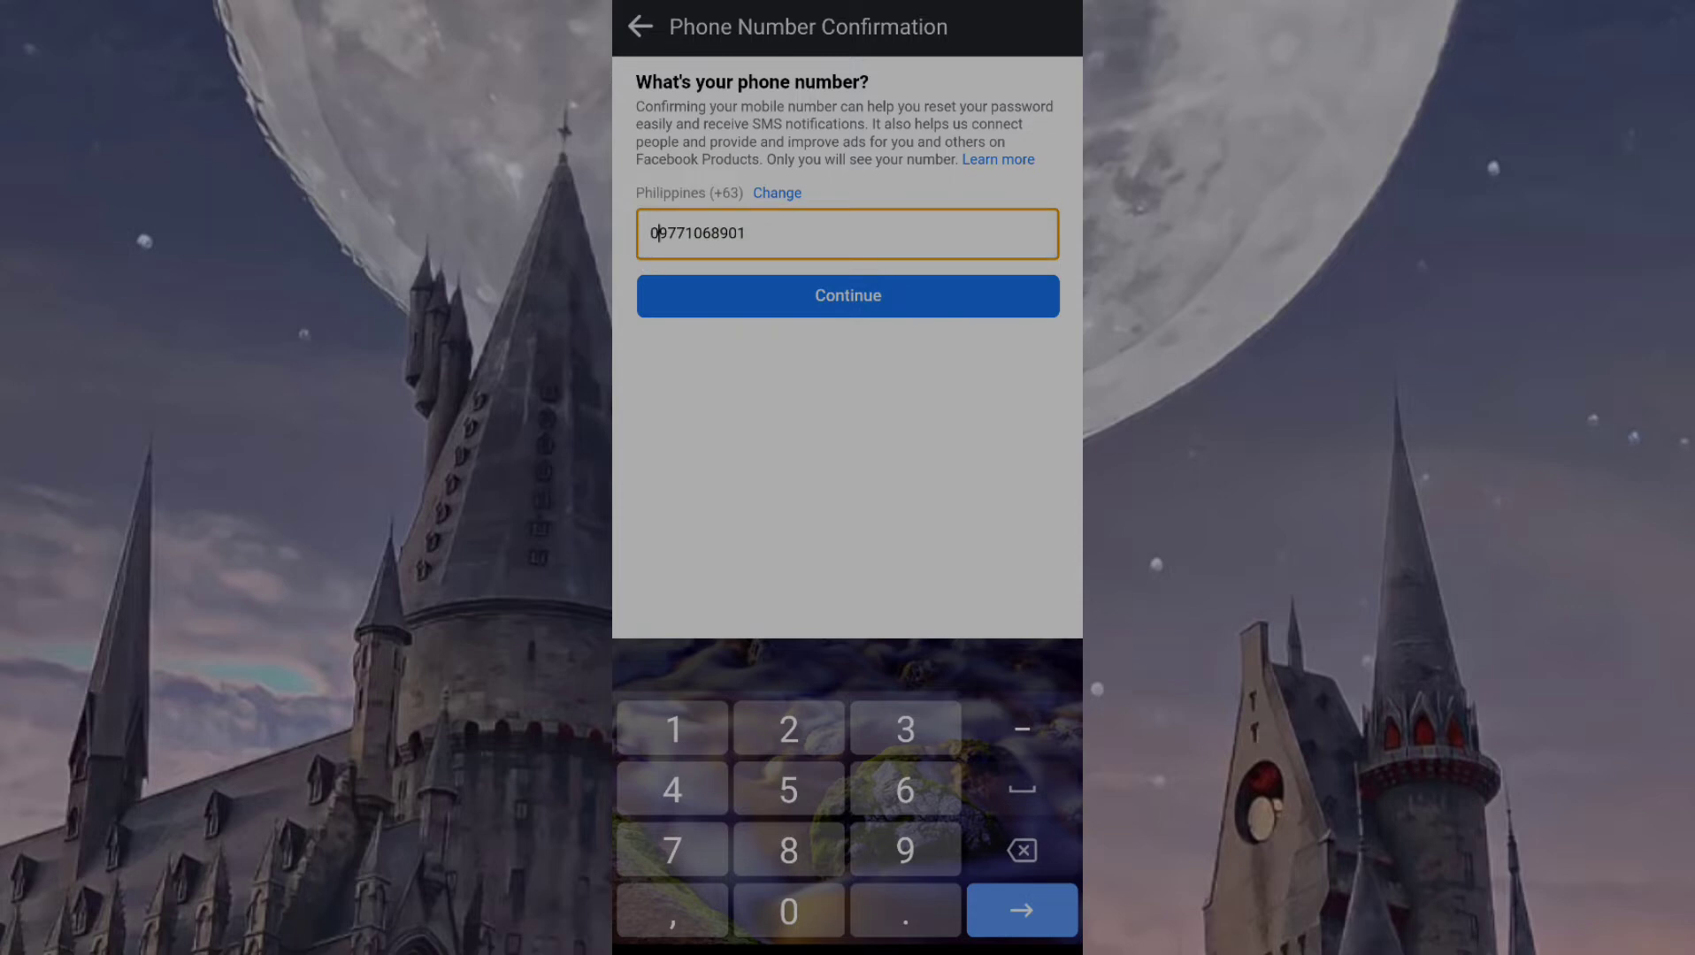
key(Escape)
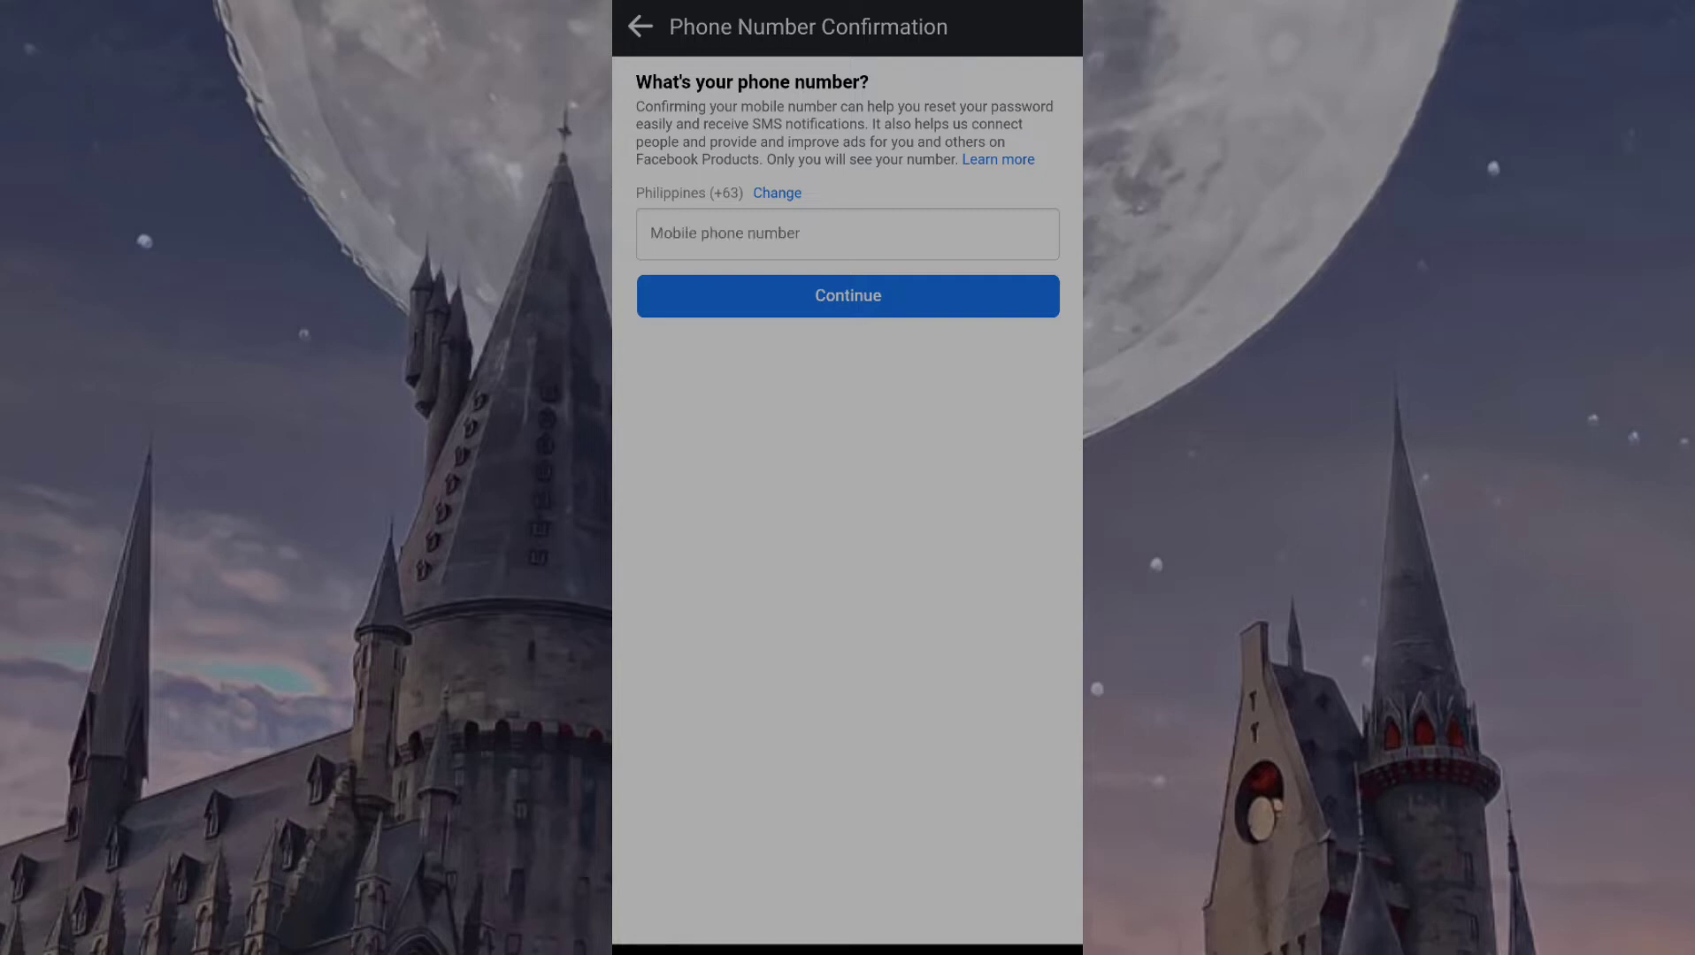
click(847, 295)
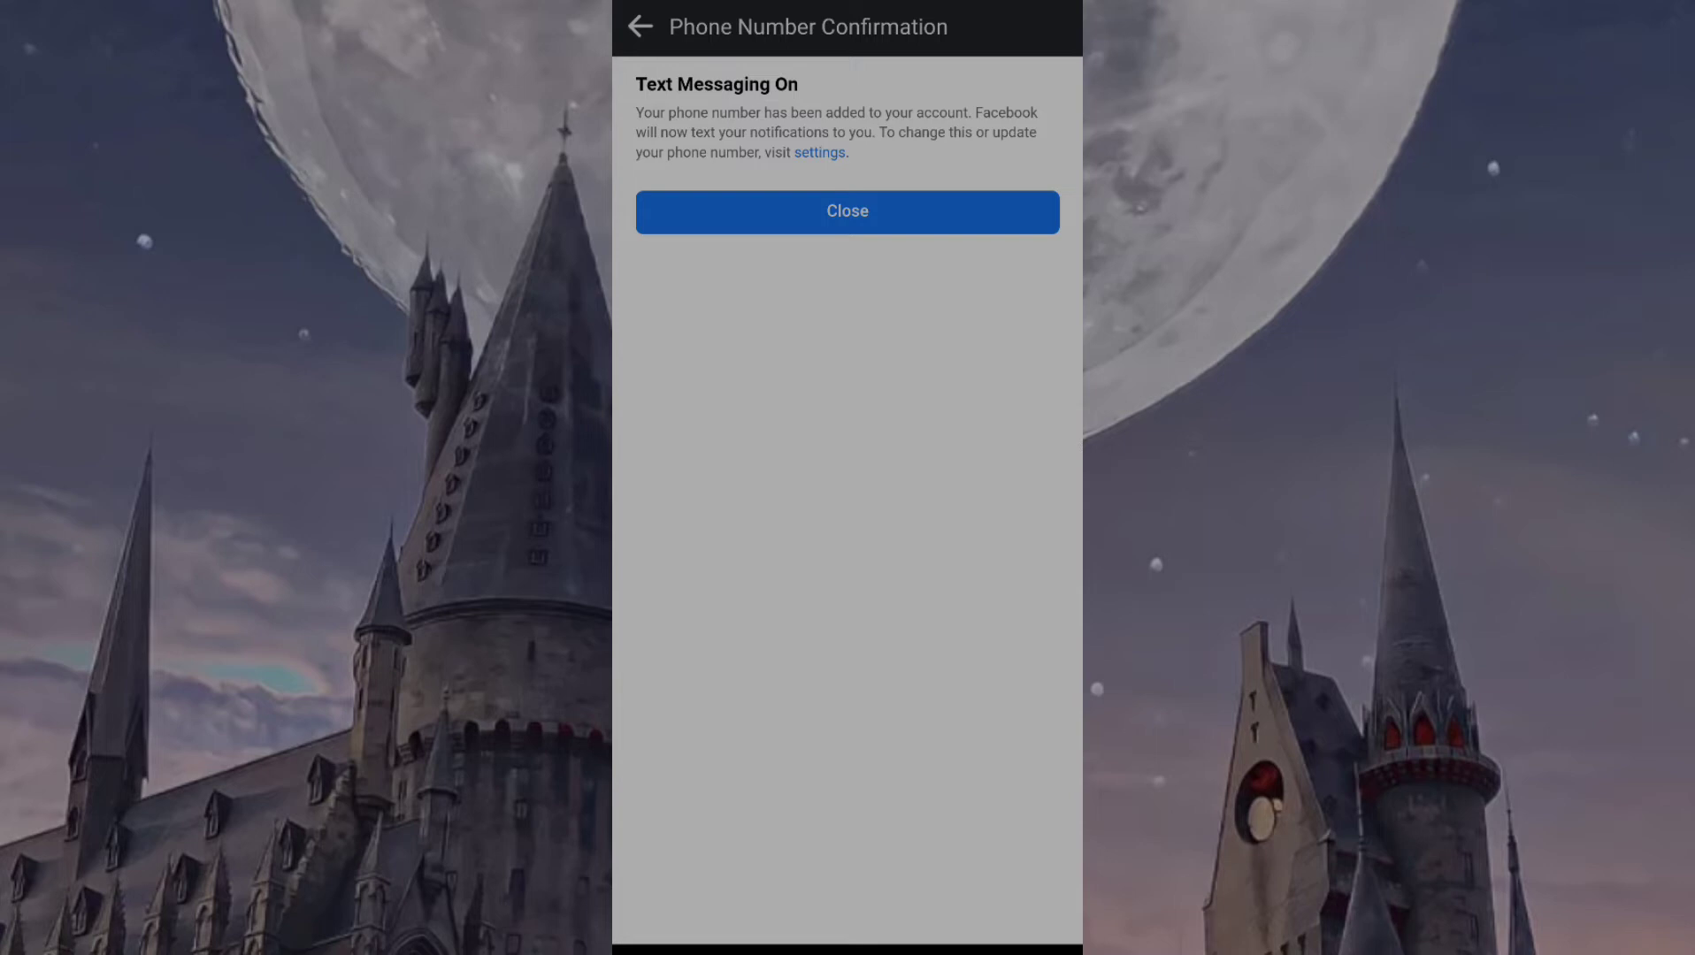
Close the confirmation and keep the new number's visibility at Only me in contact info
click(847, 211)
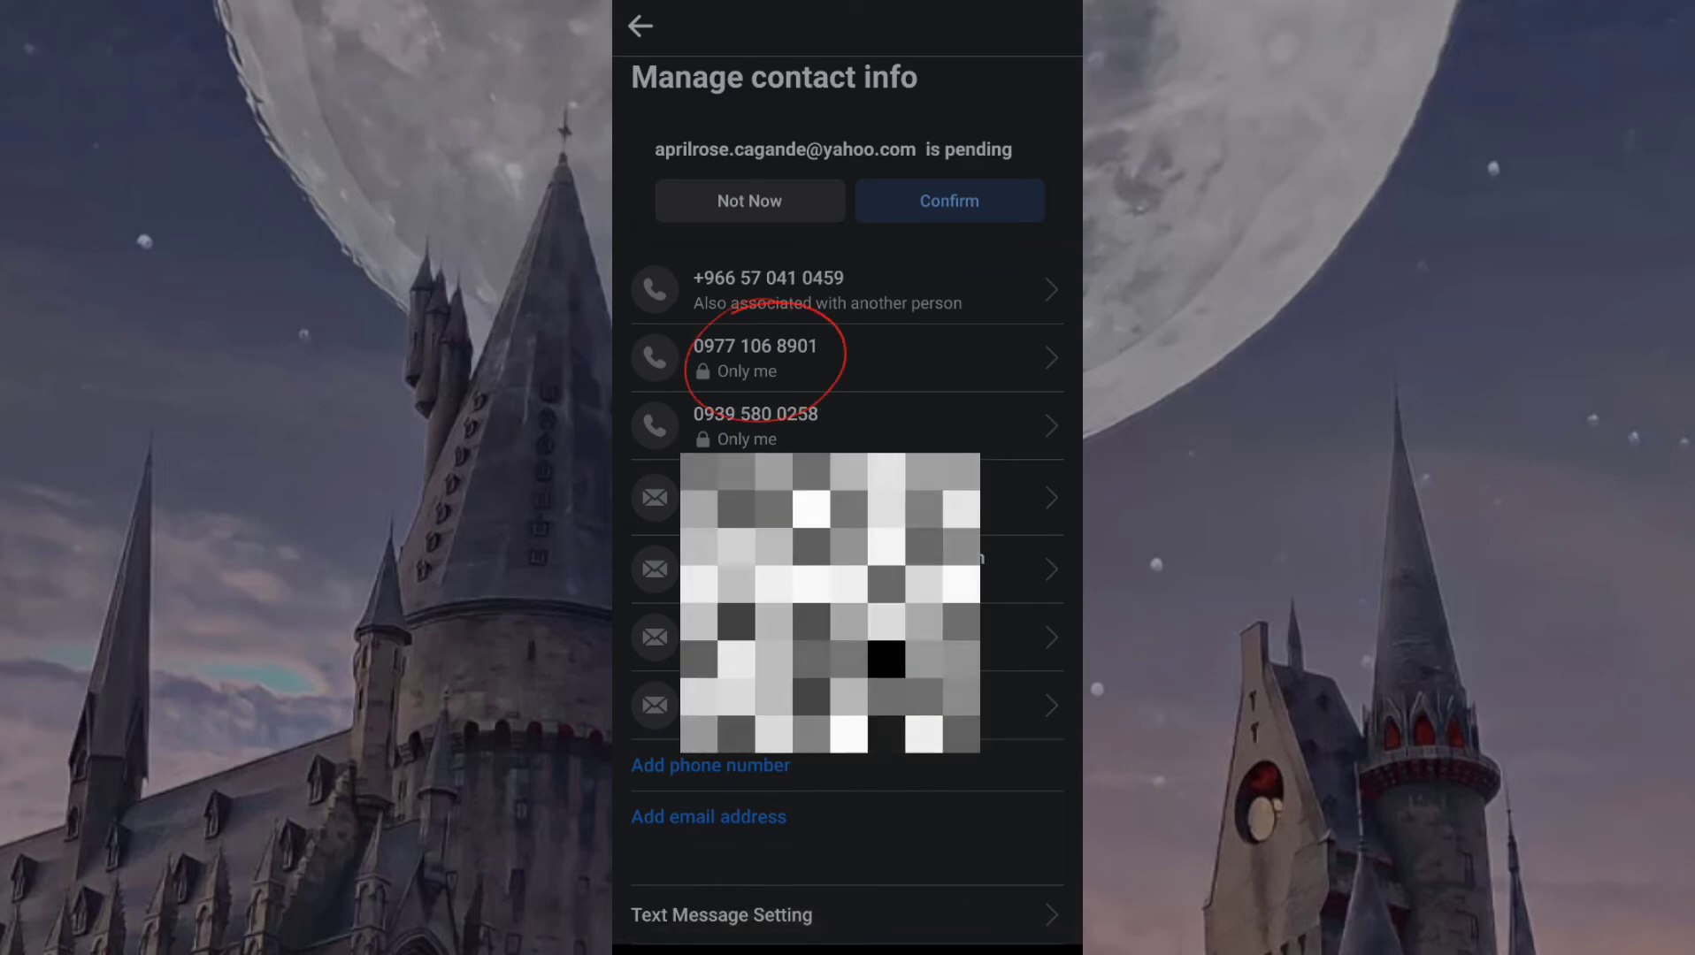
click(848, 357)
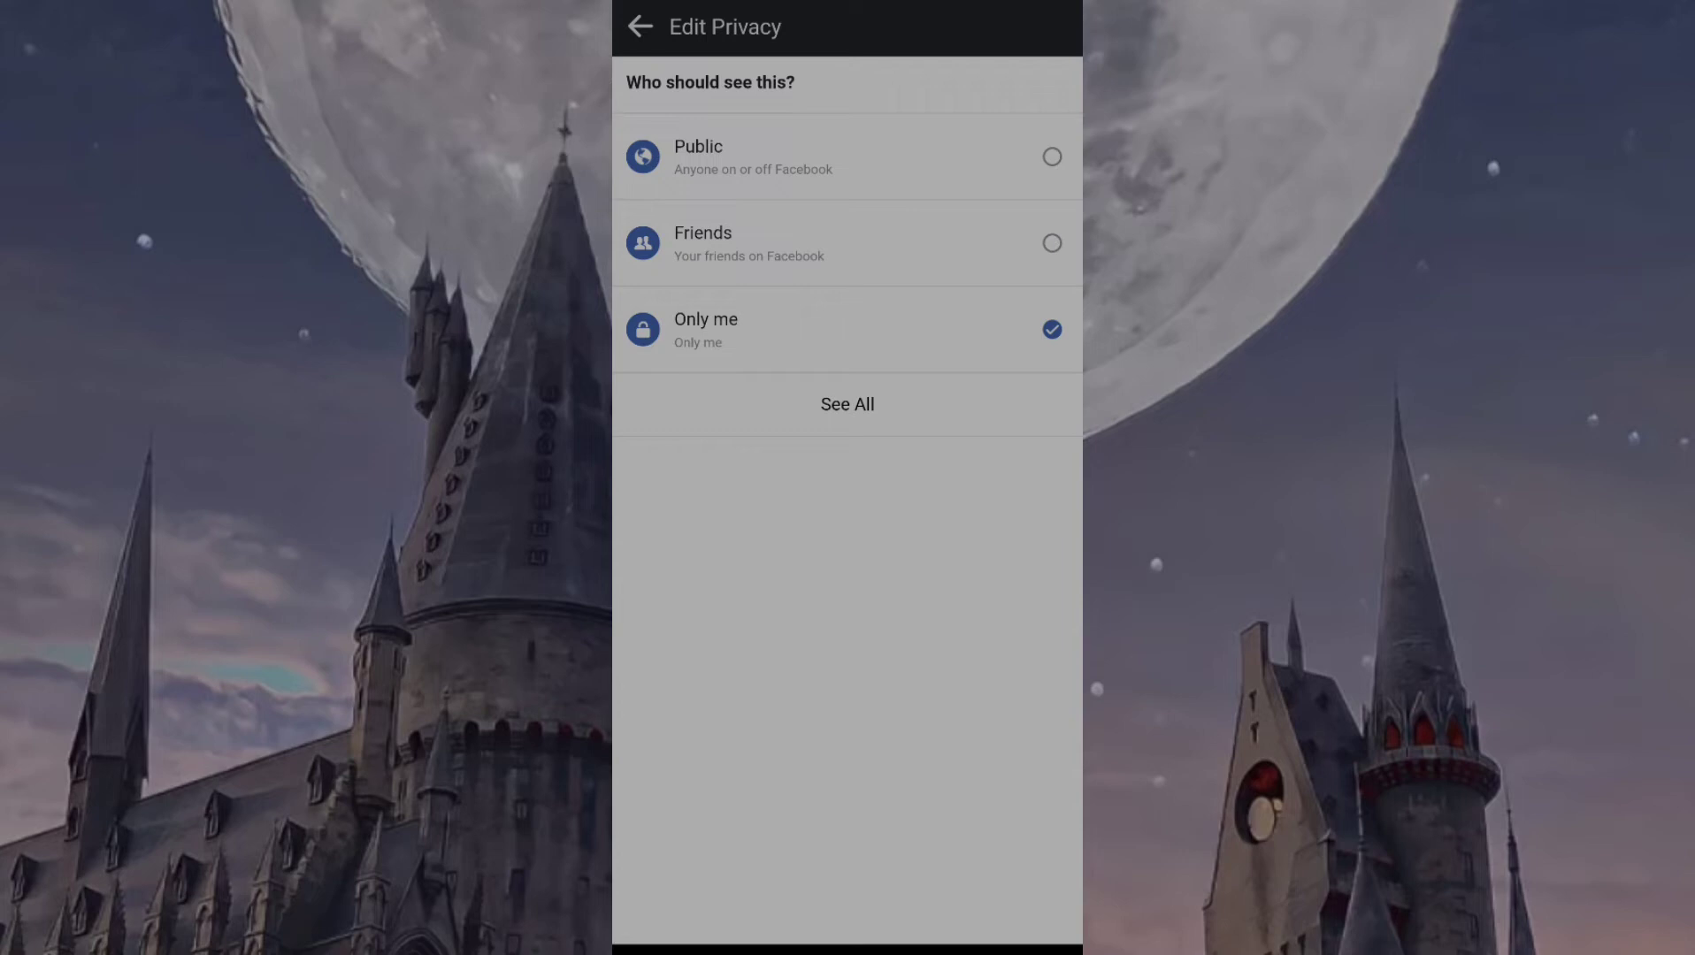
click(640, 27)
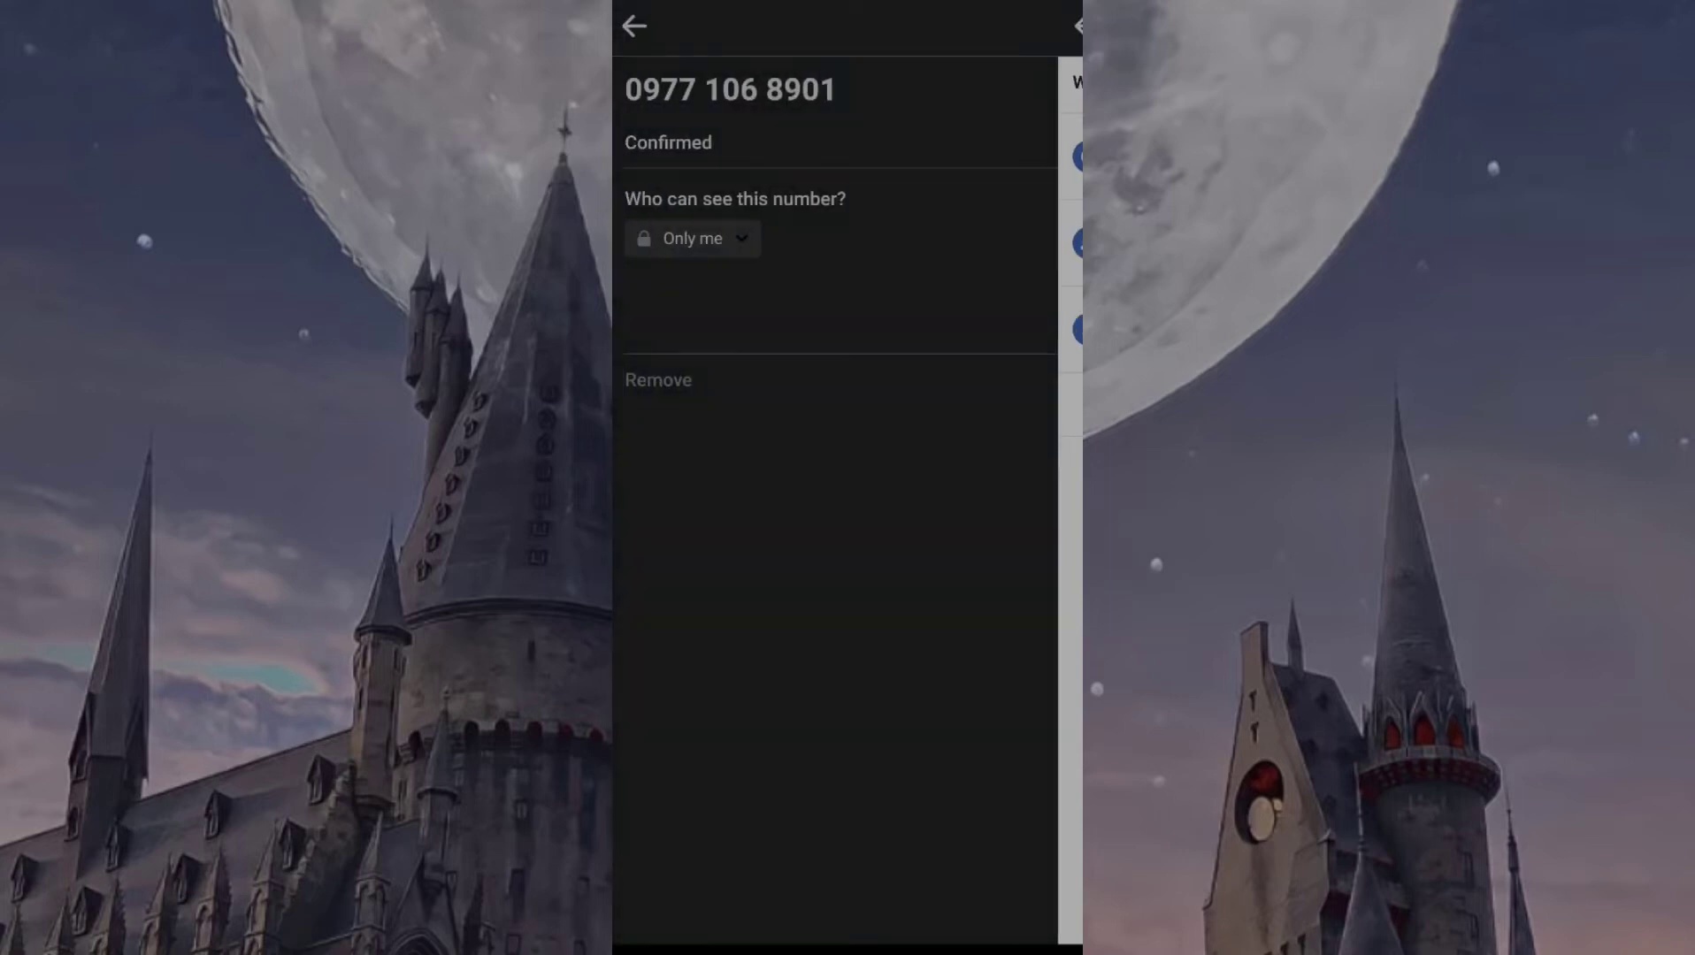
click(640, 26)
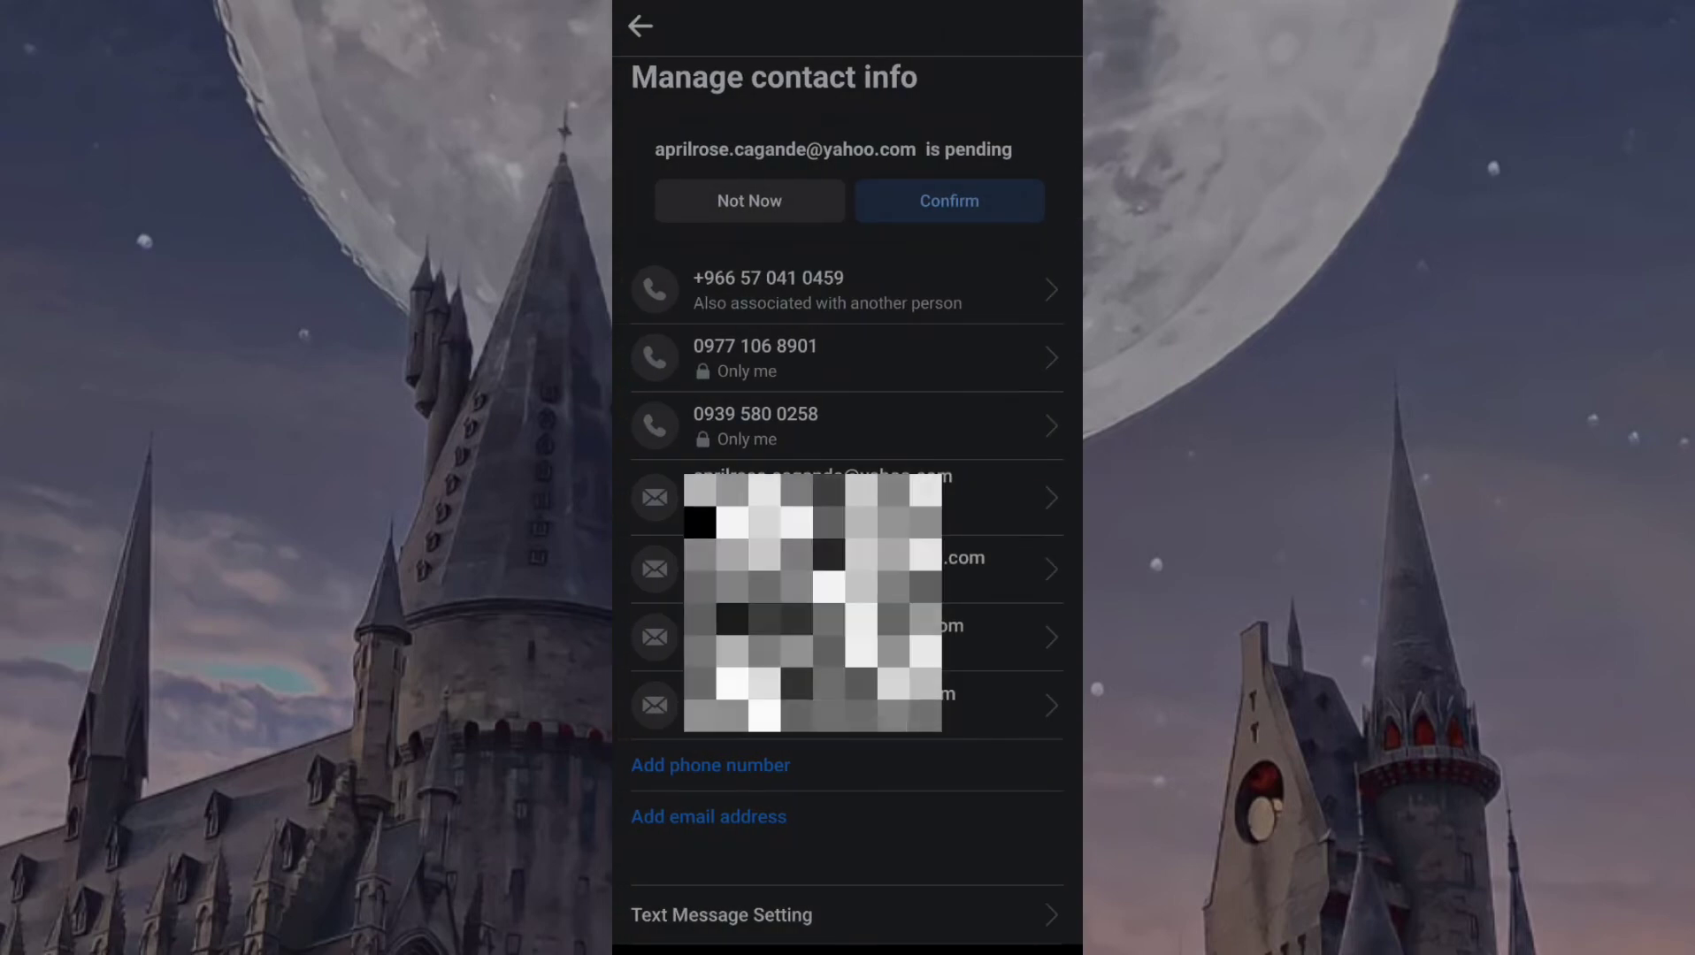
Begin removing the old +966 number and tick the 'I could lose access' acknowledgement
click(834, 289)
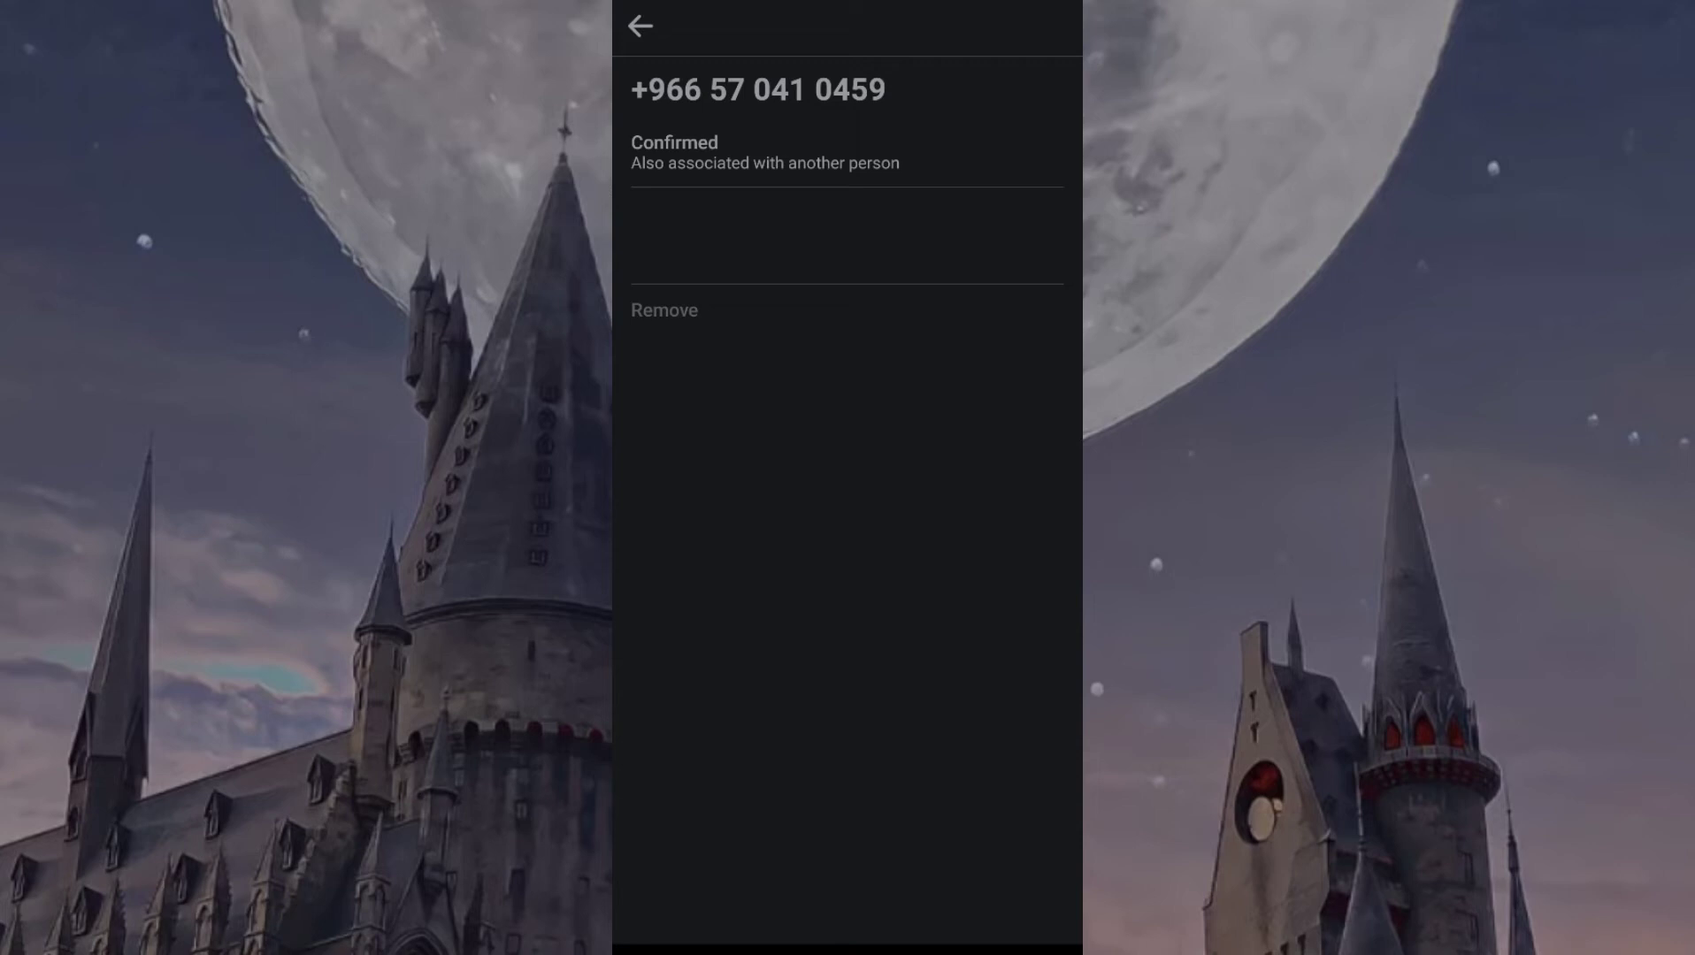
click(664, 310)
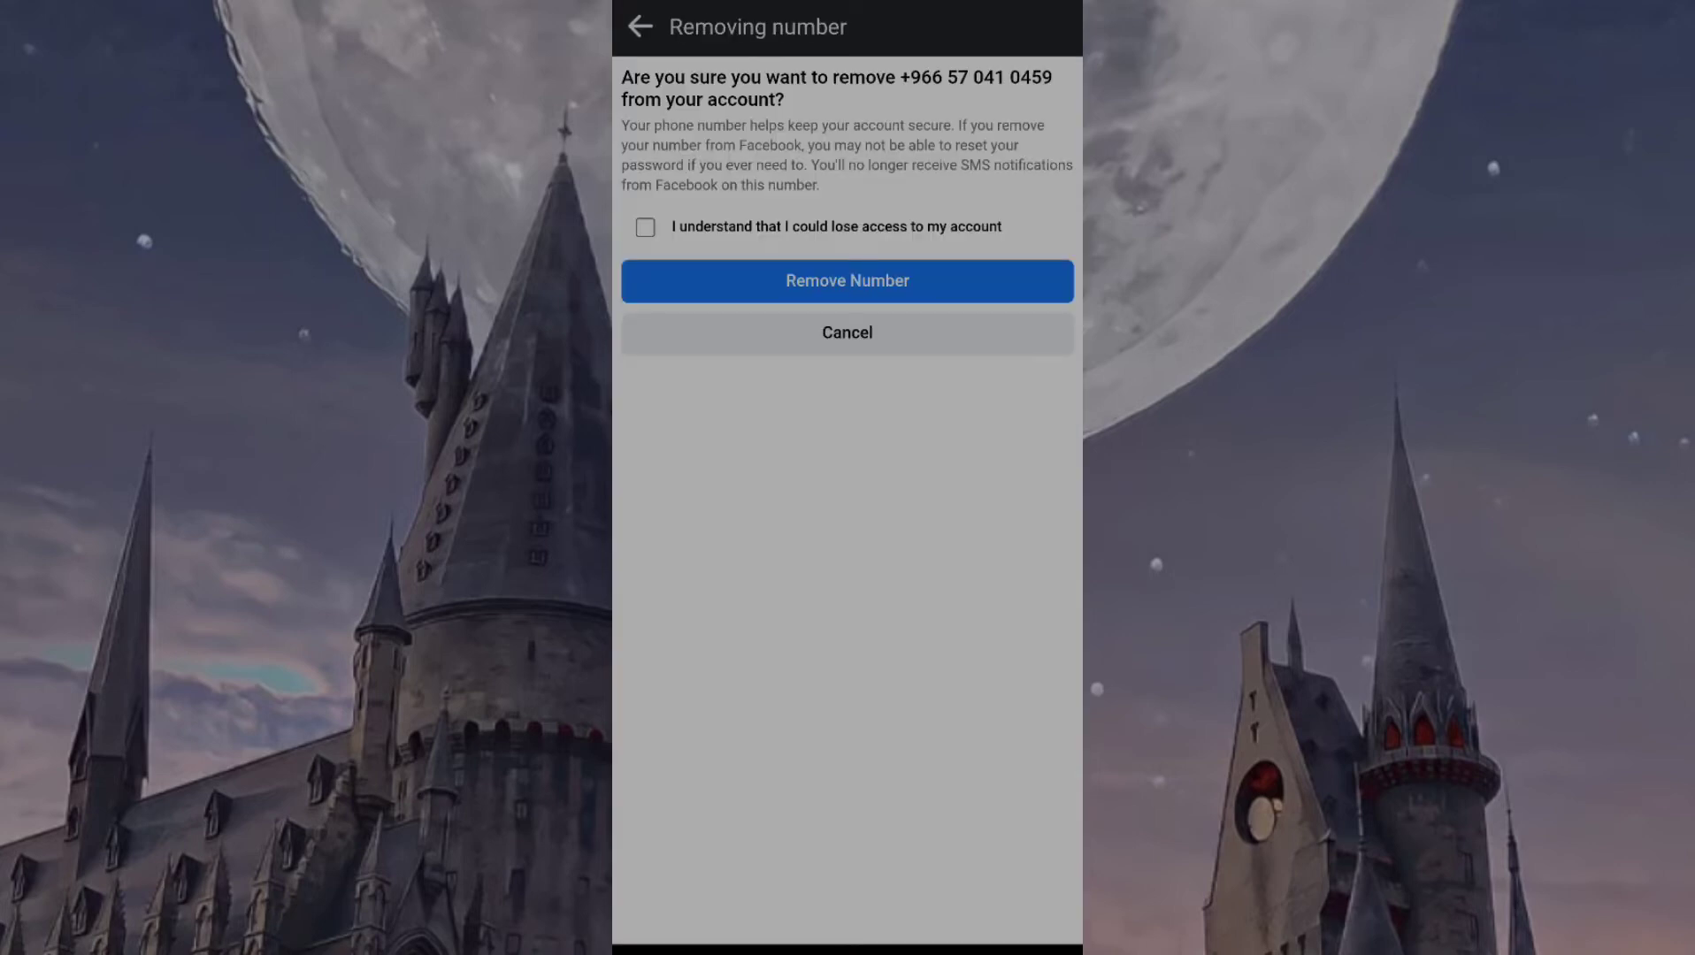
click(645, 226)
Confirm Remove Number and enter the account password from the saved suggestion plus extra characters
click(846, 280)
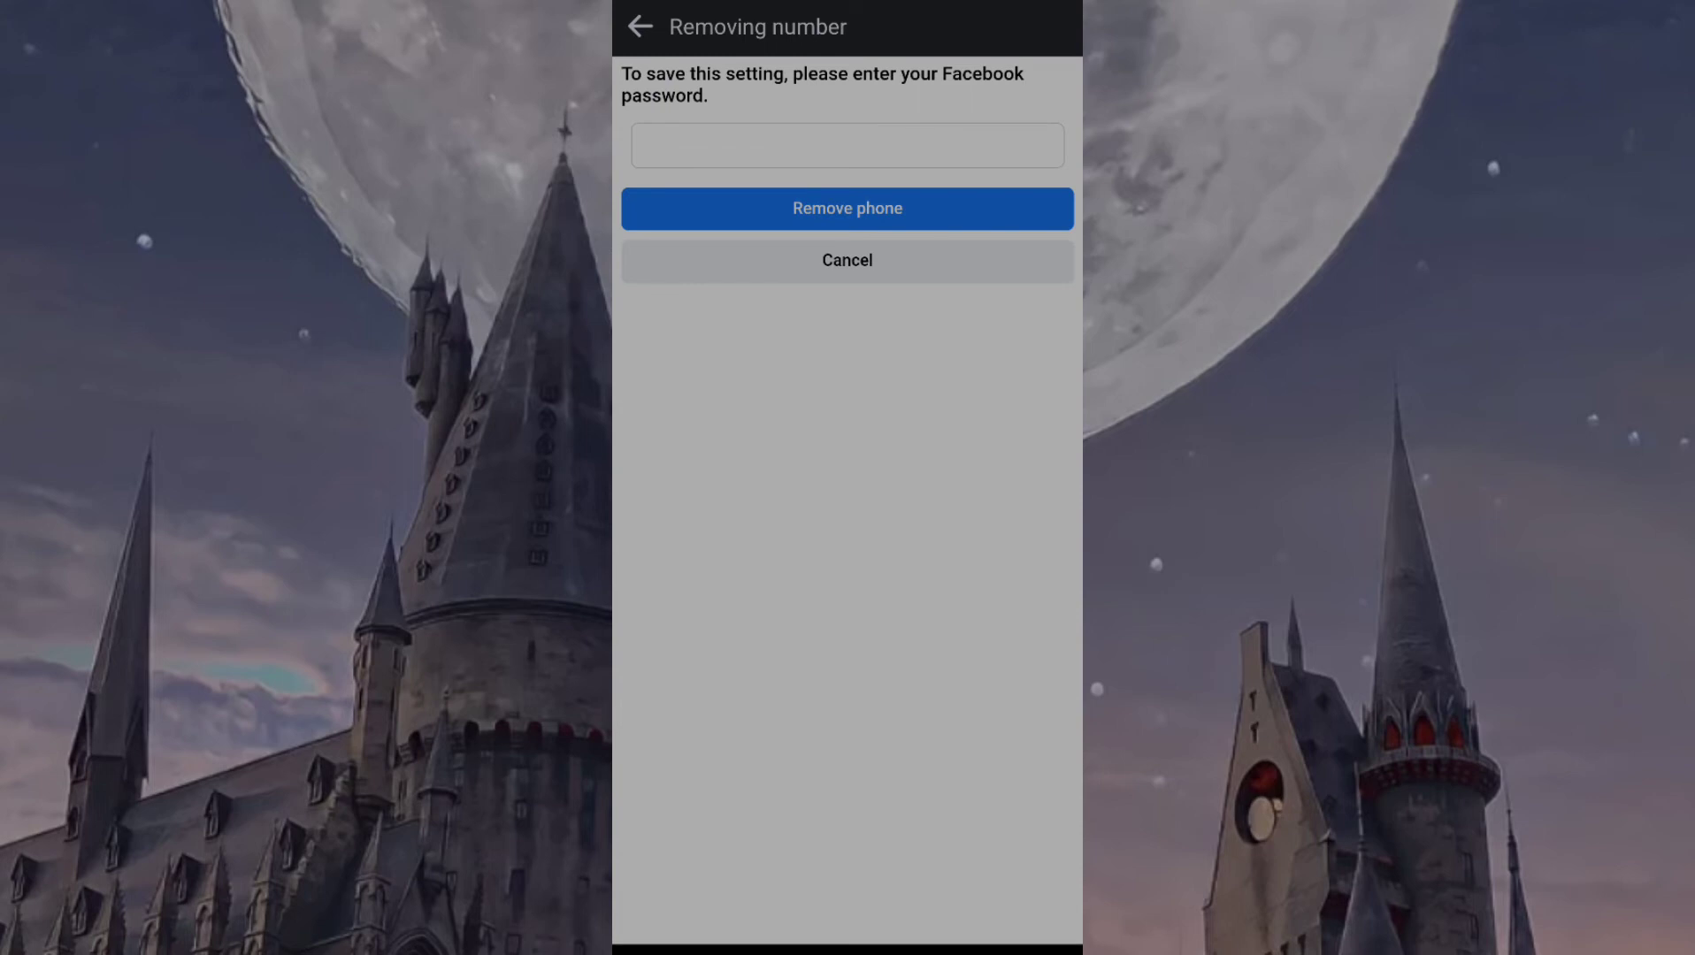
click(846, 146)
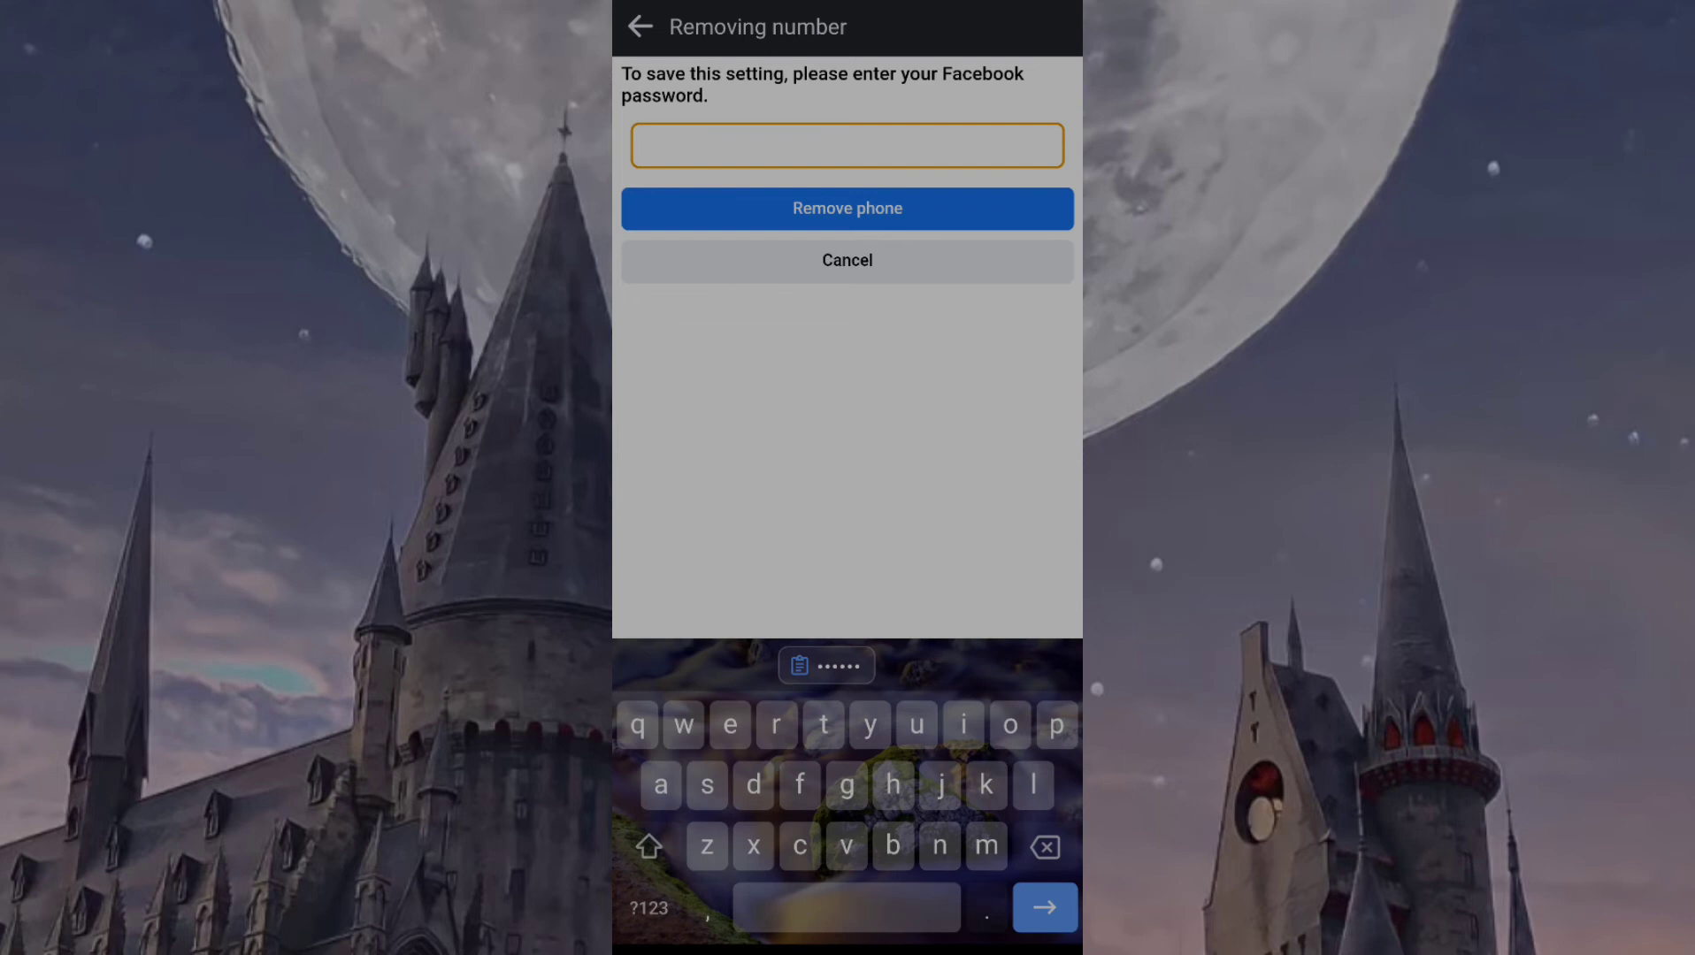
click(825, 665)
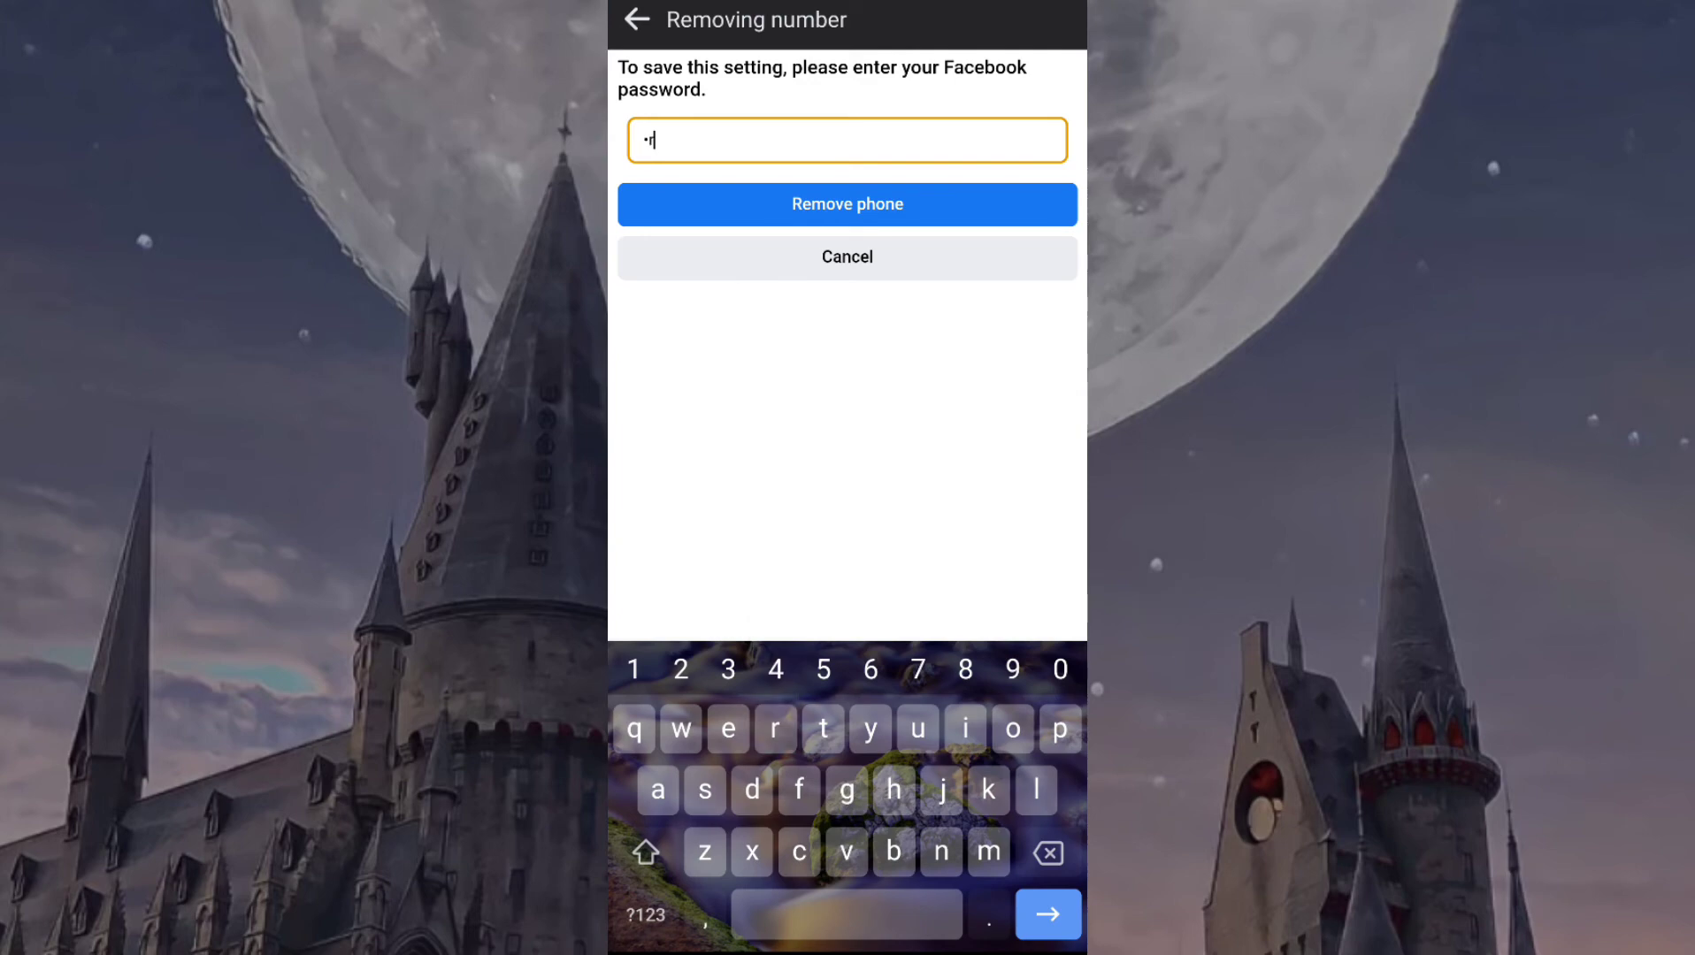
click(1013, 670)
click(727, 670)
click(774, 670)
click(775, 669)
click(848, 463)
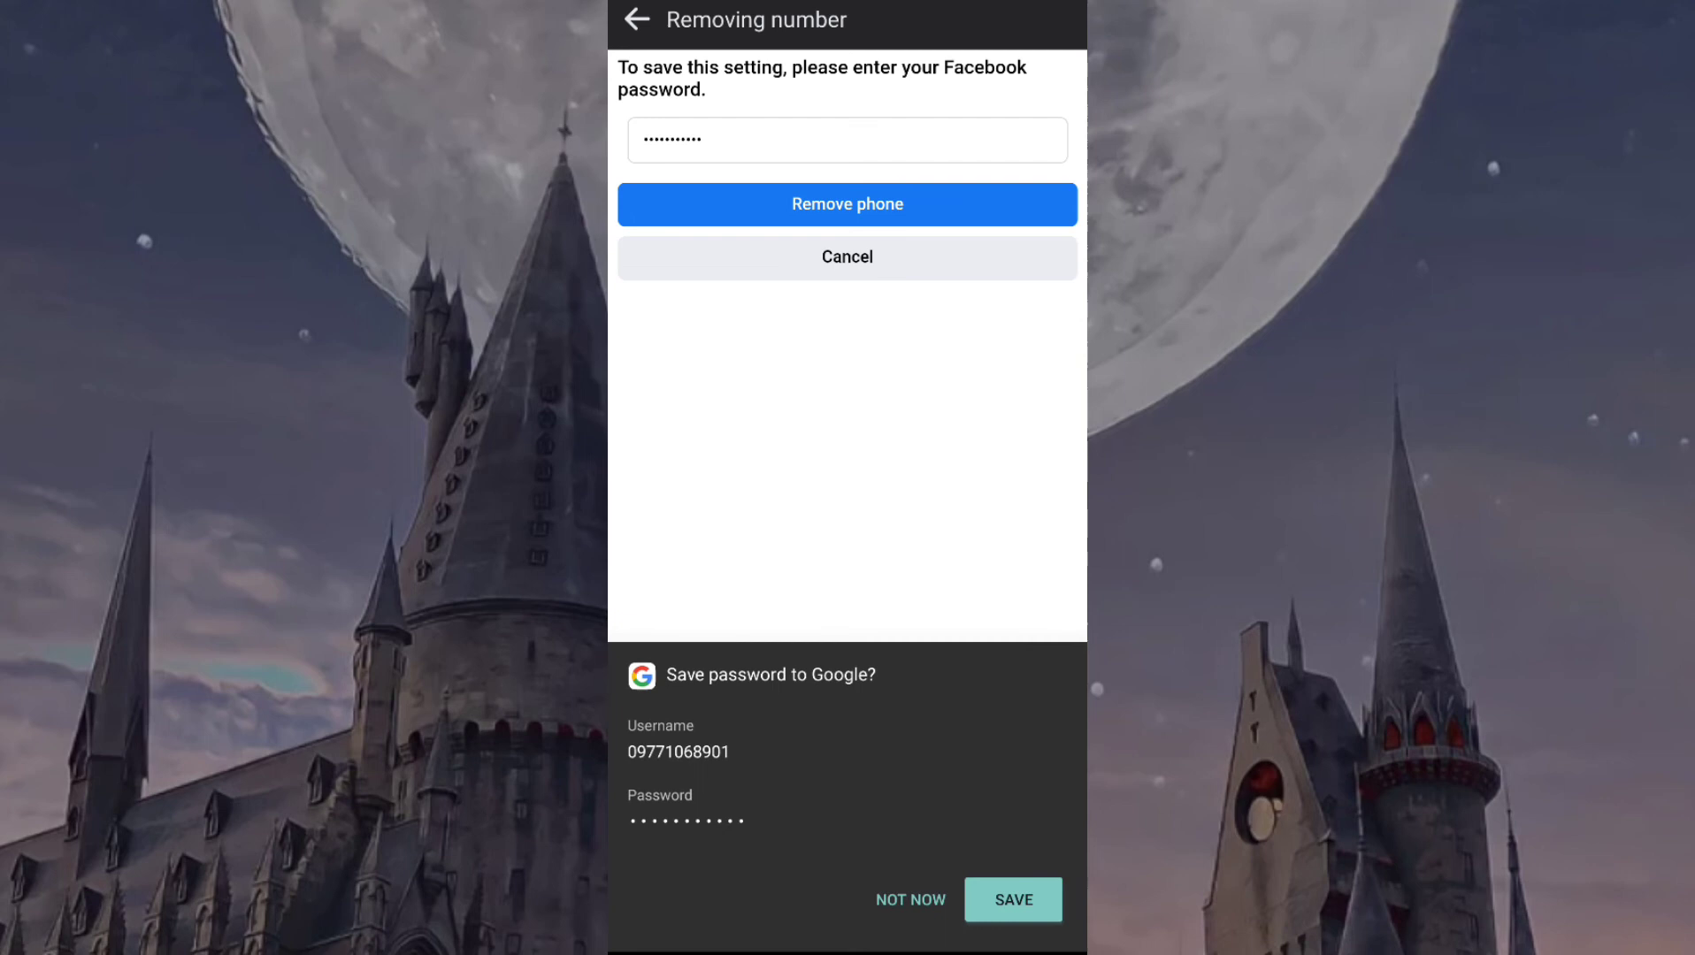
Decline saving the password and finalize with Remove phone
click(911, 900)
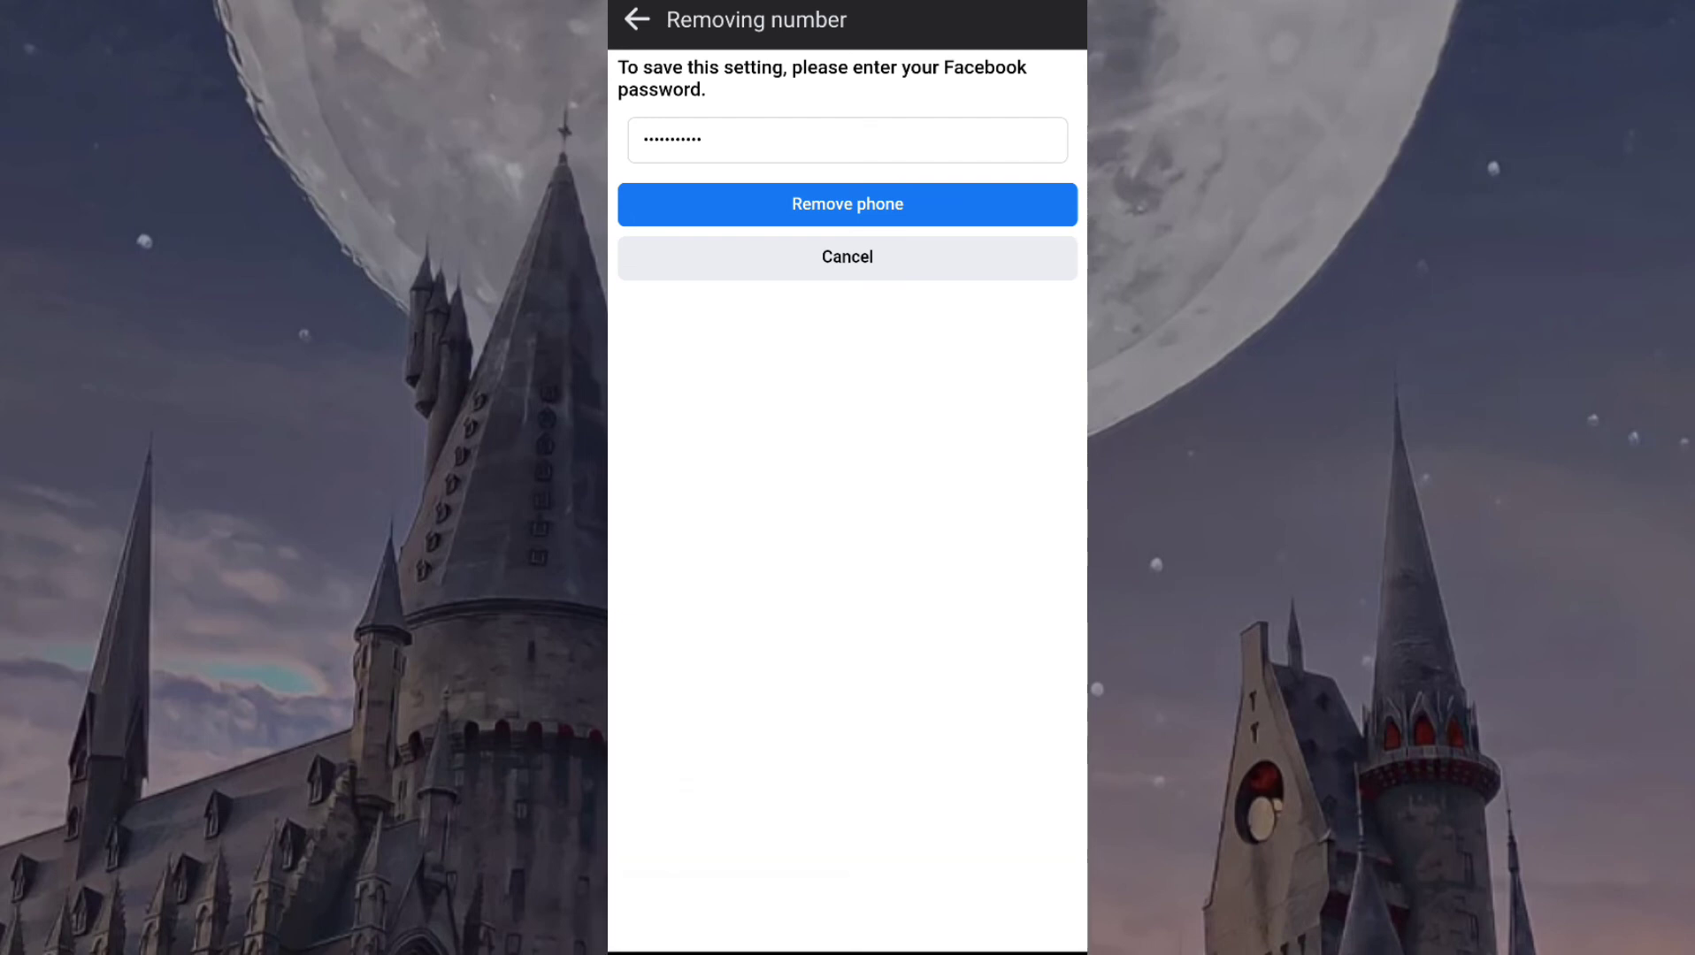
click(847, 203)
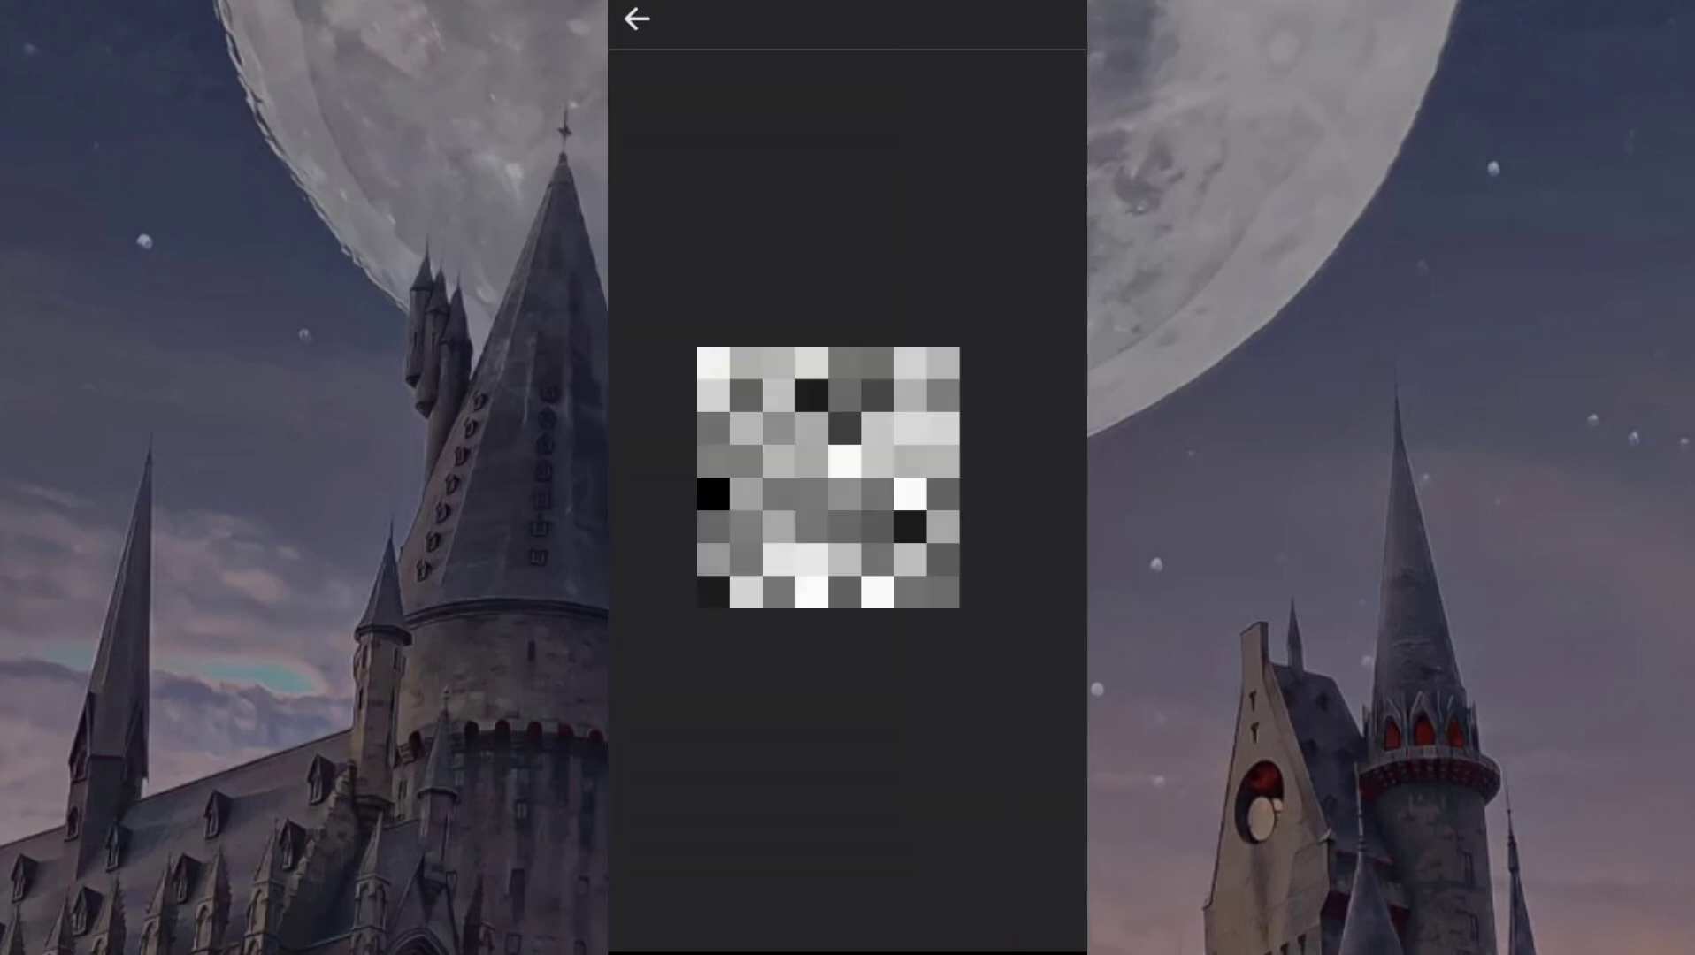